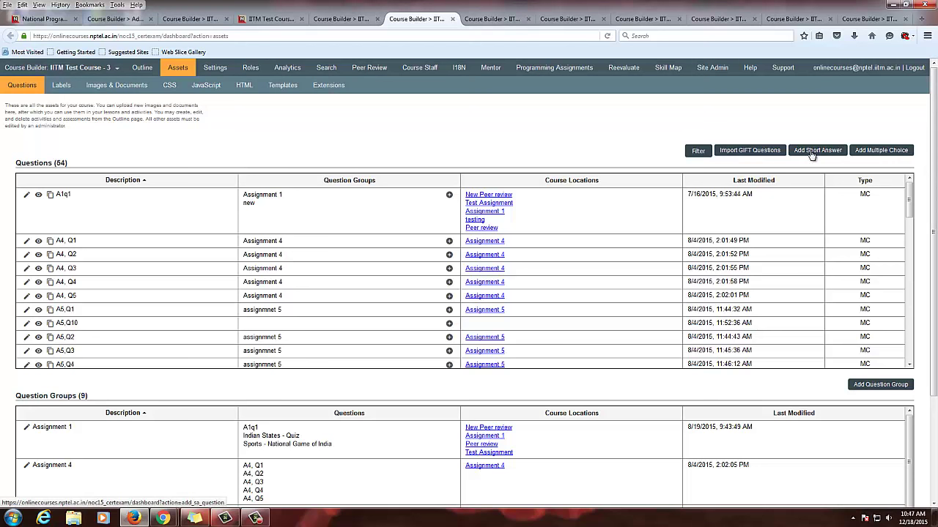
Step: Review the multiple-choice questions Jan2016-q1, Jan2016-q2 and Jan2016-q3, checking their descriptions, selection modes and marked correct choices
left_click(485, 22)
left_click(561, 25)
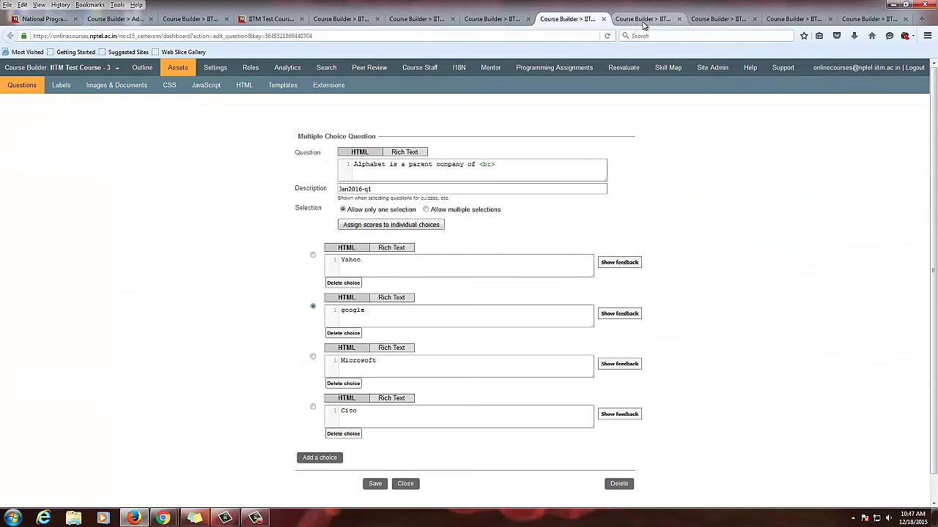
left_click(644, 25)
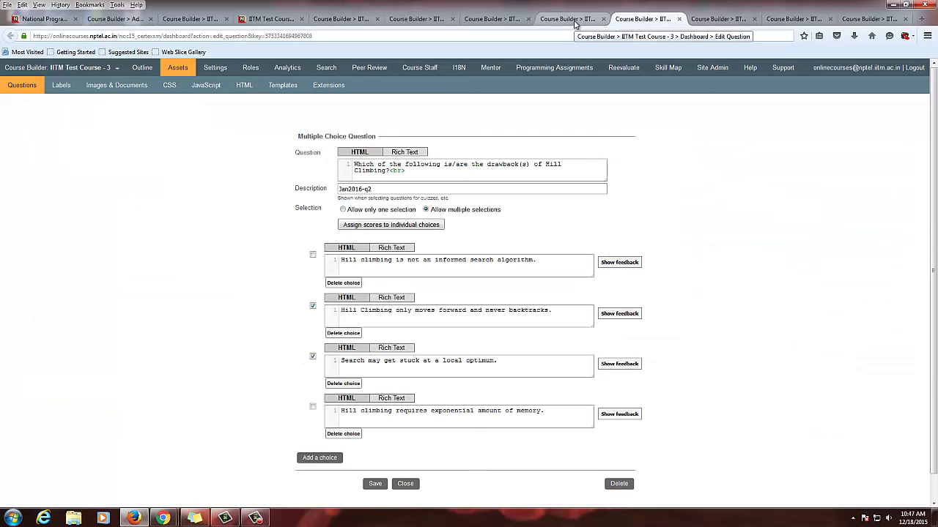
left_click(518, 22)
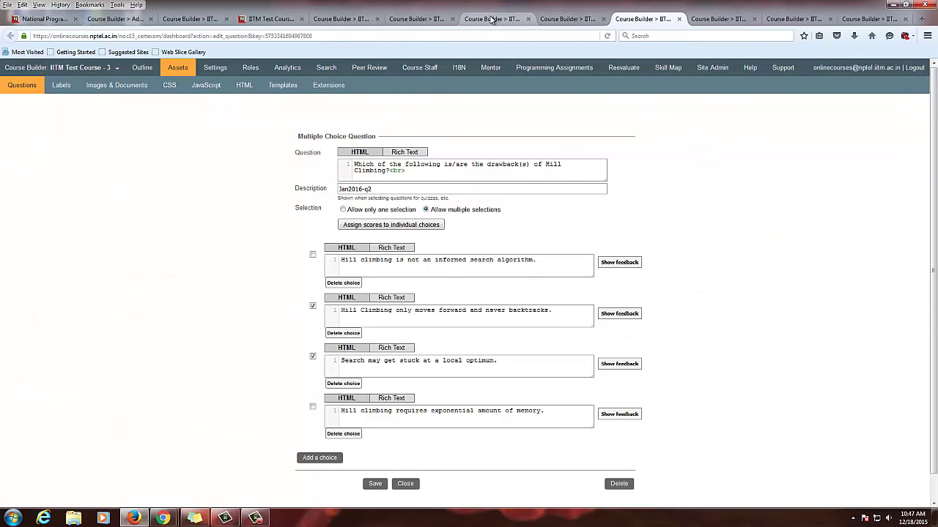
left_click(570, 22)
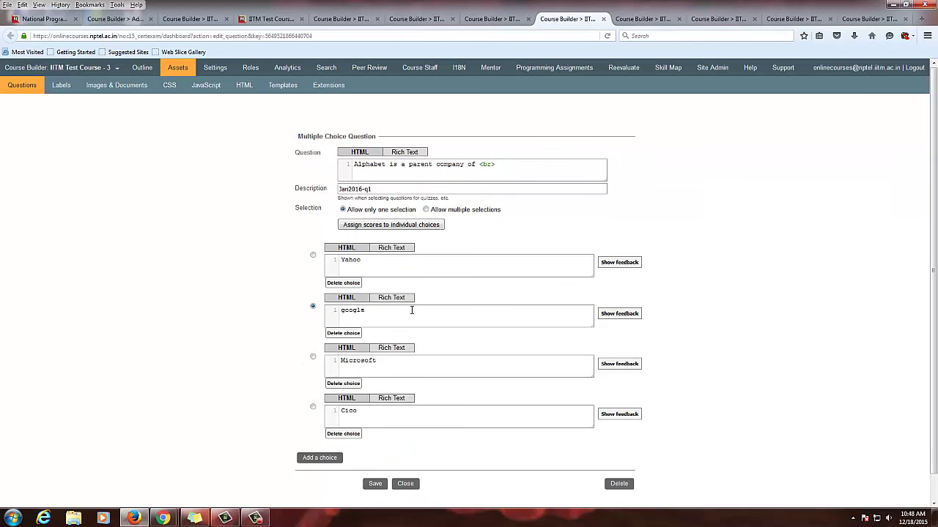
left_click_drag(375, 190, 323, 192)
left_click(645, 19)
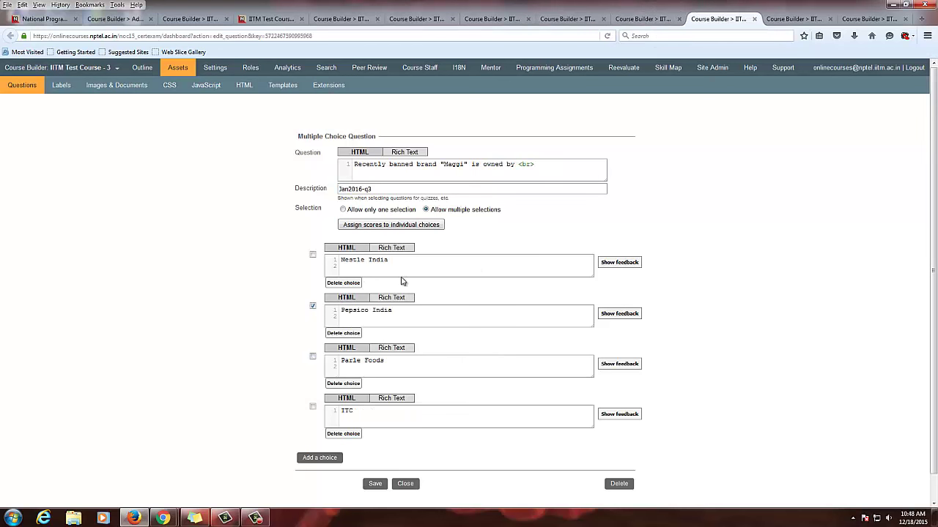
left_click(718, 19)
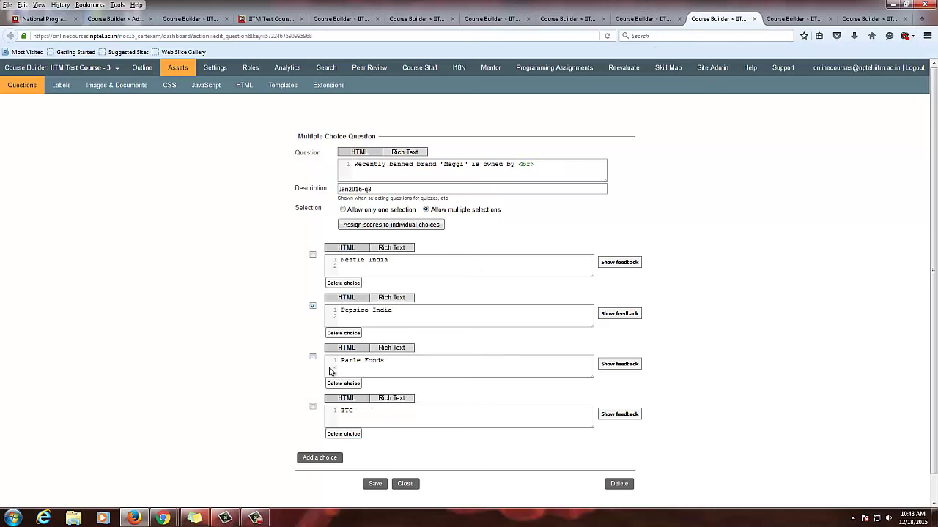
Step: Review the short-answer questions Jan2016-q4 and Jan2016-q5, including the available grading options and the response settings
left_click(795, 20)
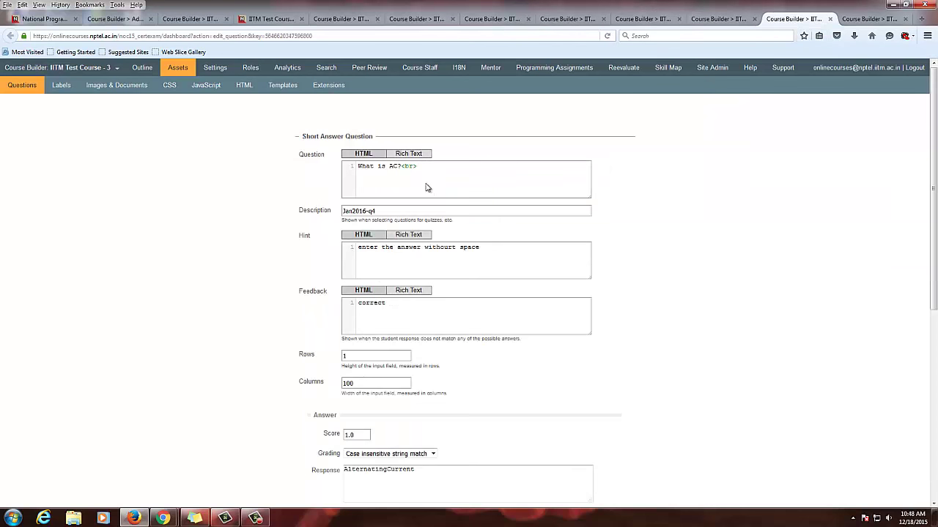
scroll(408, 323, "down", 3)
left_click(405, 343)
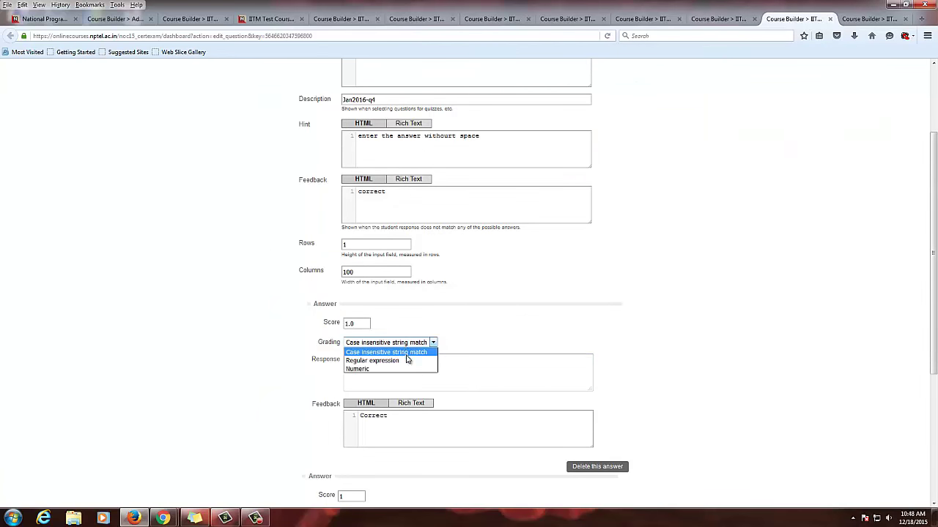
left_click(545, 326)
left_click(839, 21)
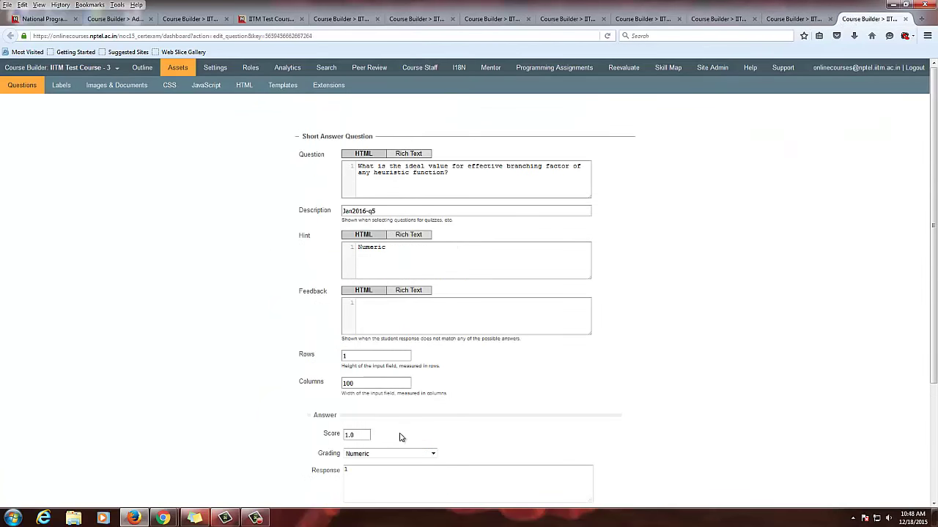
scroll(398, 439, "down", 5)
scroll(622, 173, "up", 5)
Step: Check the January 2016- testing group's weights and show the individual choice scores of Jan2016-q1 to examine them
left_click(558, 26)
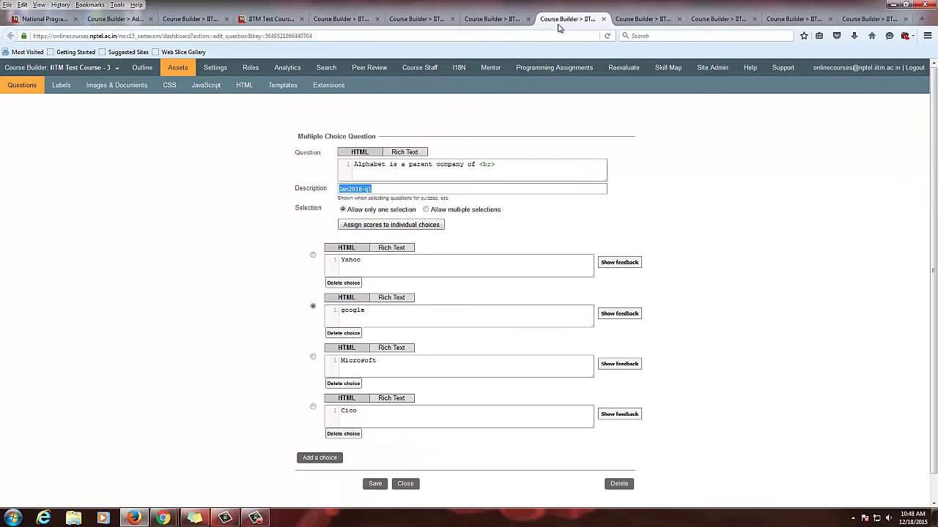
left_click(494, 19)
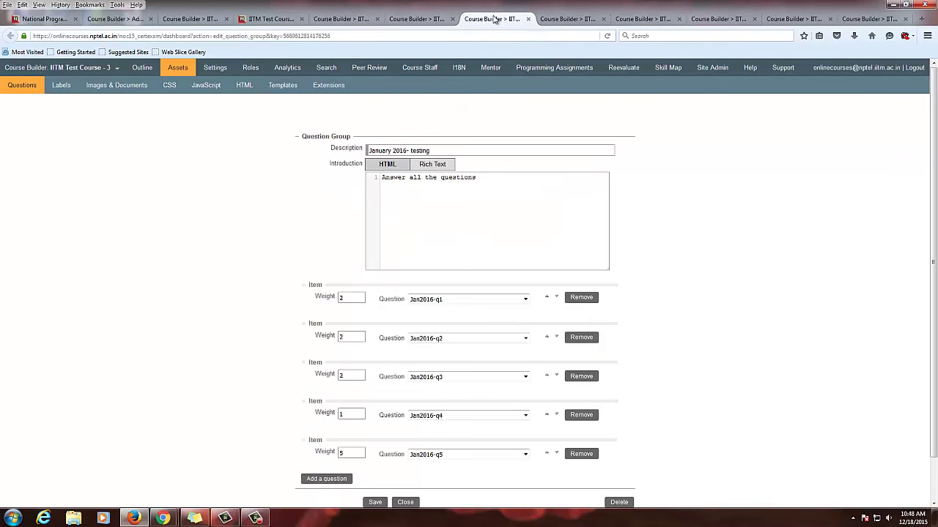
left_click(561, 21)
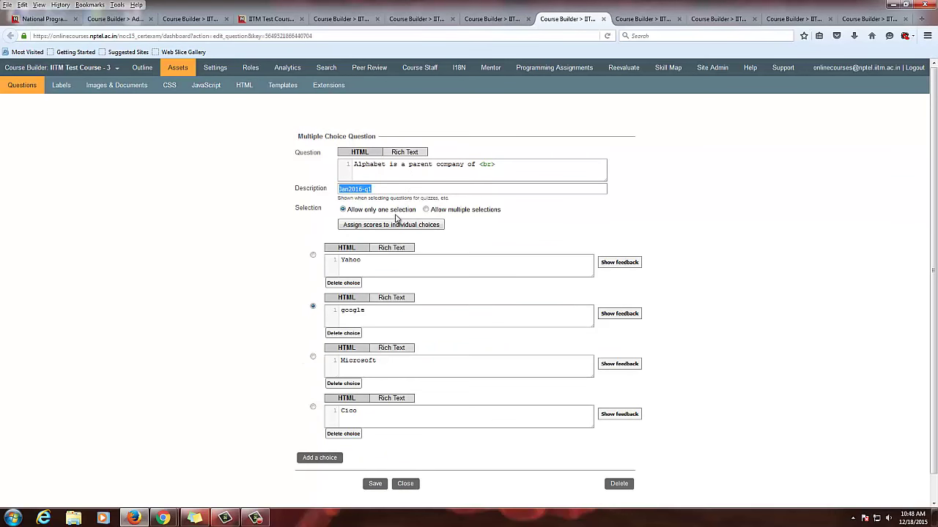
left_click(333, 317)
left_click(397, 227)
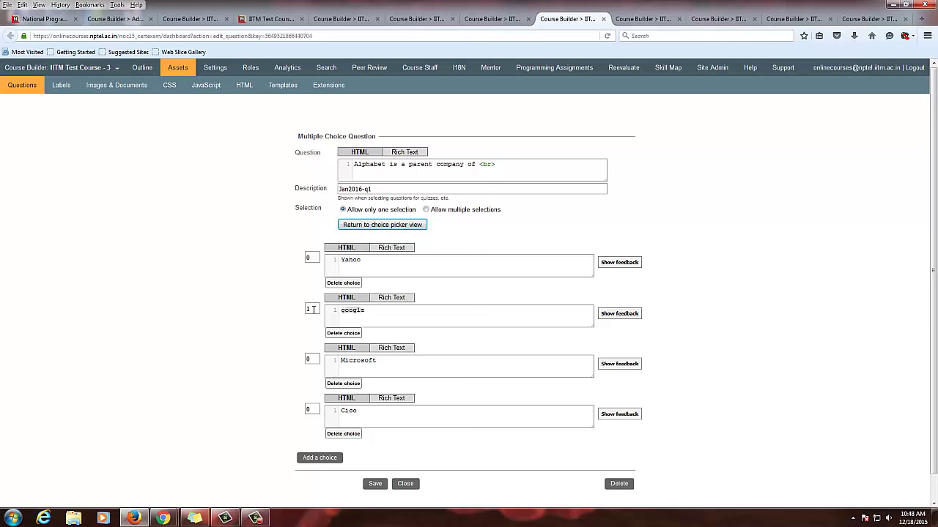
left_click_drag(313, 310, 299, 314)
left_click(311, 360)
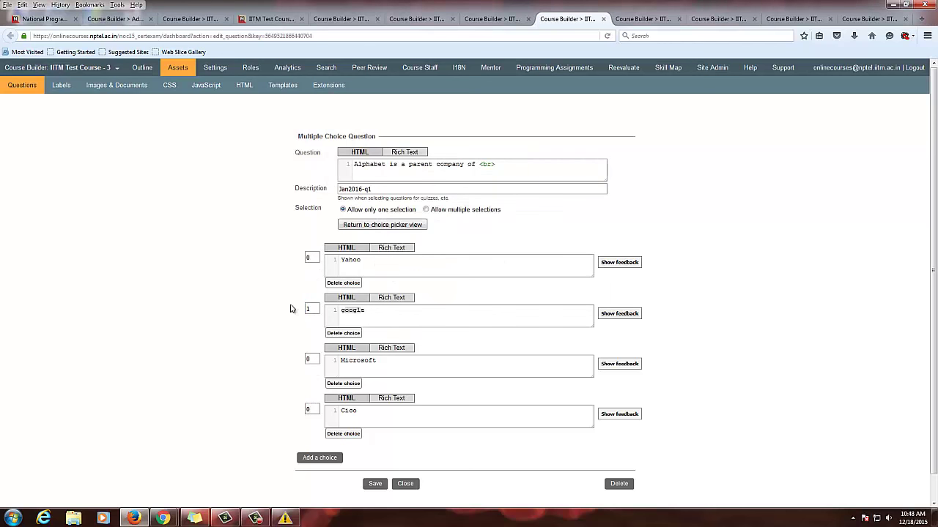
left_click_drag(314, 309, 300, 313)
left_click(258, 305)
Step: Examine the individual choice scores of Jan2016-q2 alongside the question group's weights, and return the question to the choice picker view
left_click(642, 20)
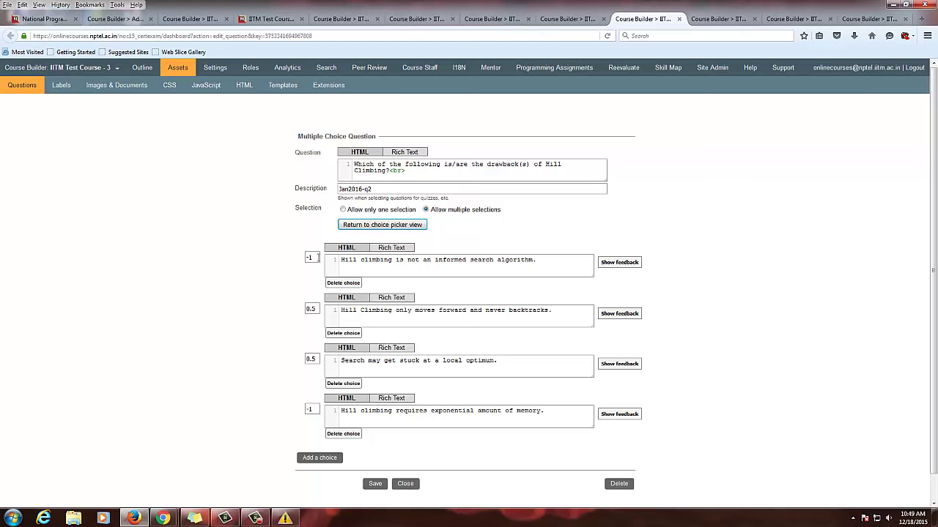
left_click(725, 22)
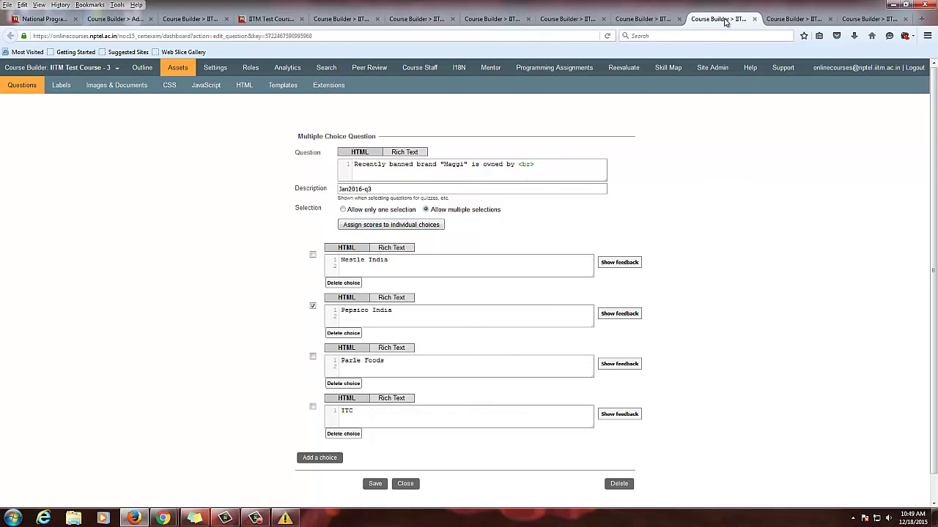
left_click(661, 22)
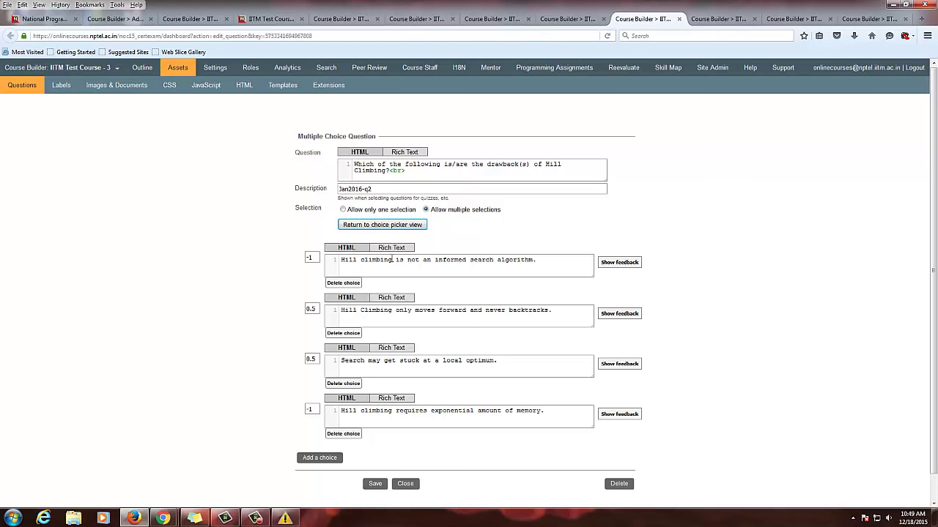
left_click(483, 21)
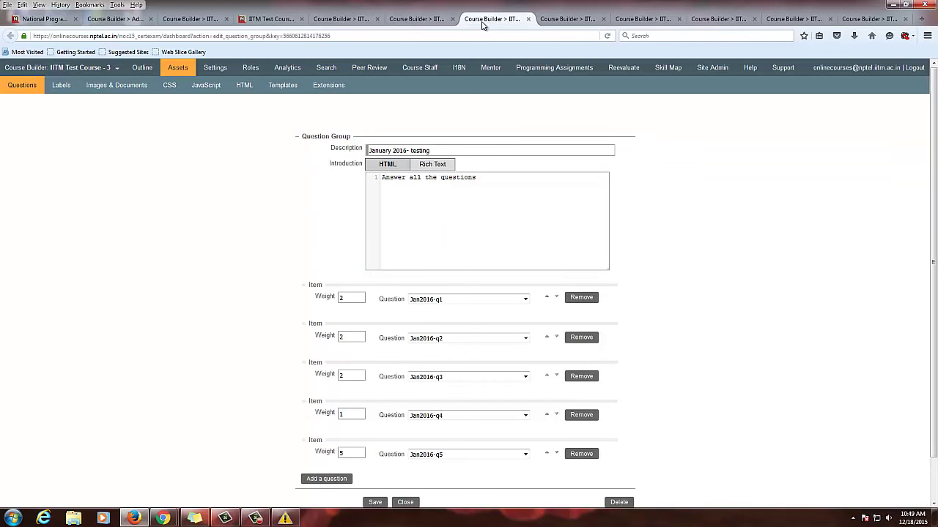
left_click(568, 20)
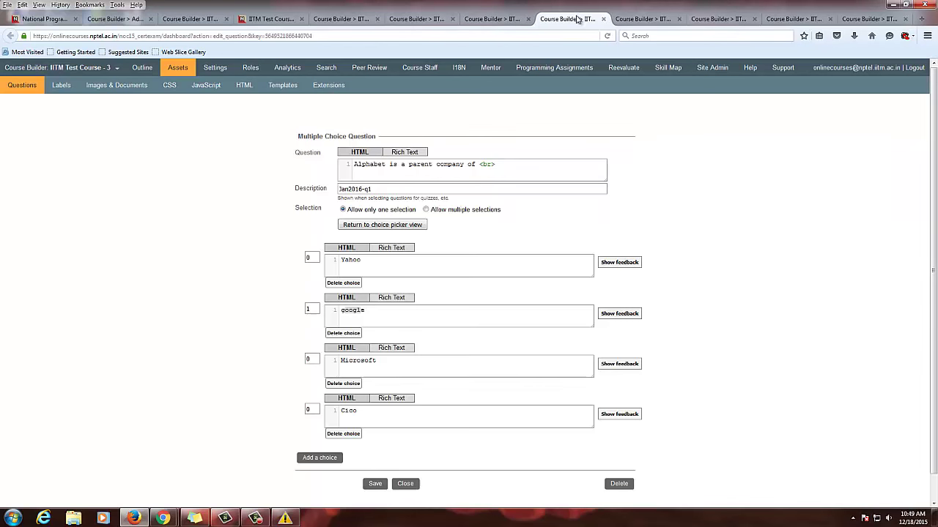
left_click(636, 20)
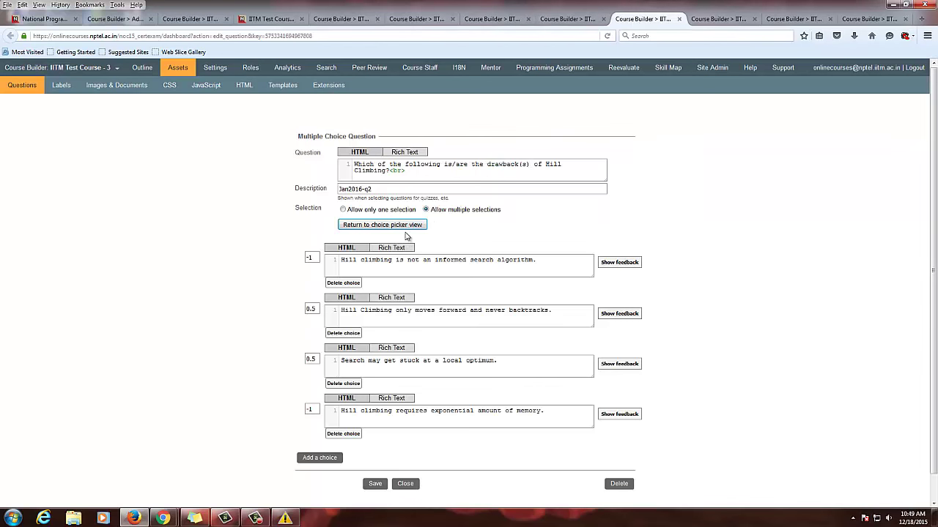
double_click(315, 308)
double_click(310, 359)
left_click(381, 227)
Step: Examine the scores of both accepted answers in Jan2016-q4 and compare them with the question group's weights
left_click(712, 21)
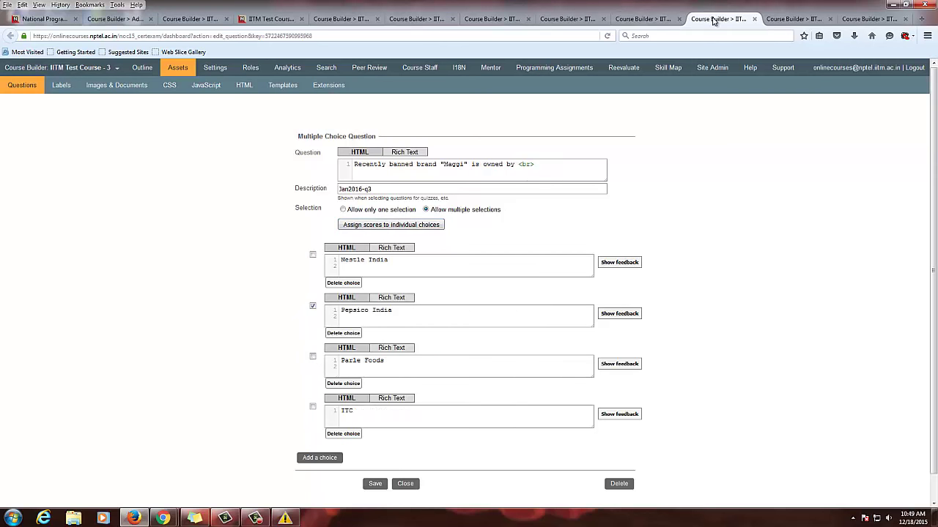
left_click(793, 22)
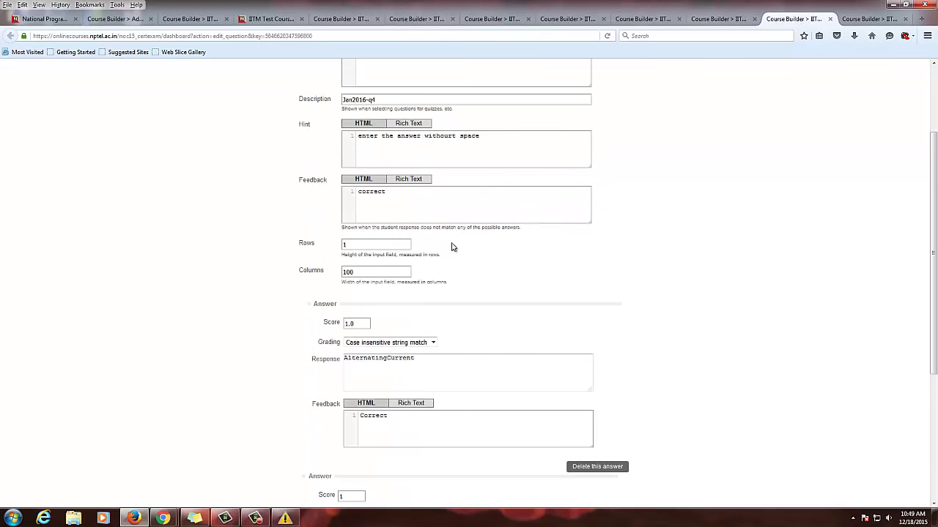
scroll(462, 308, "down", 2)
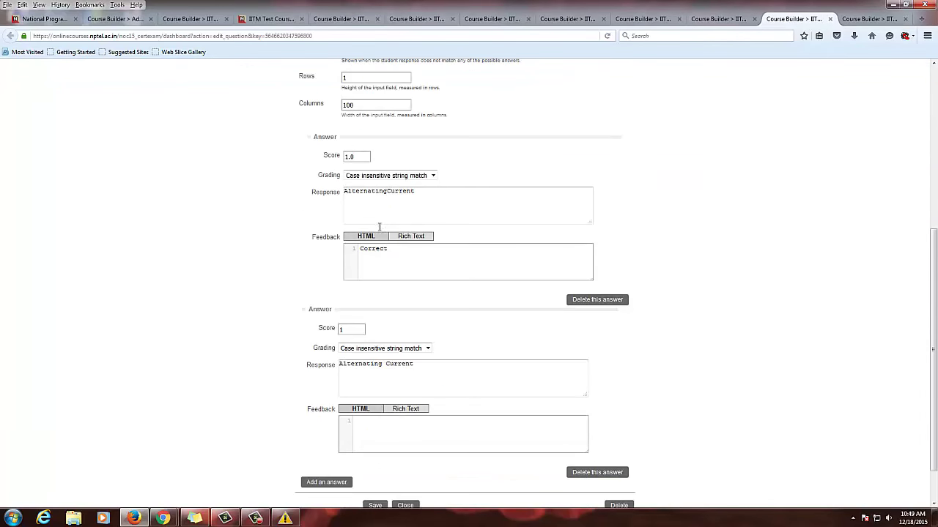
double_click(344, 156)
left_click(466, 161)
left_click(351, 159)
left_click(487, 20)
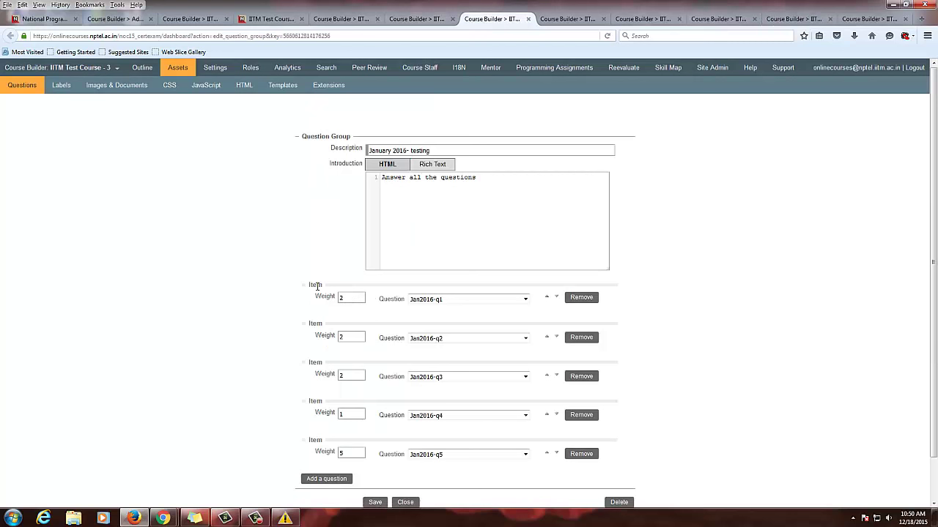
Step: Delete the second accepted answer, "Alternating Current", from the short-answer question Jan2016-q4 and save the question
left_click(579, 18)
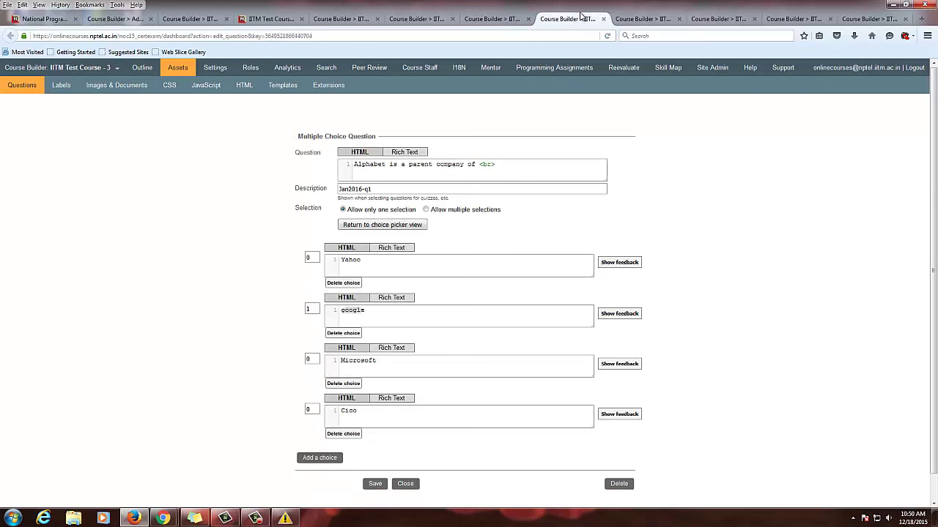
left_click(628, 16)
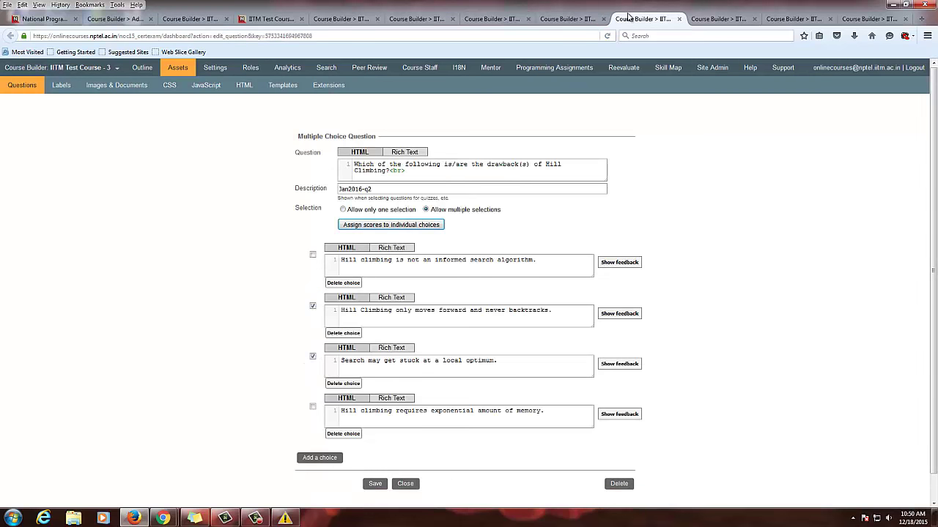
left_click(734, 20)
left_click(781, 22)
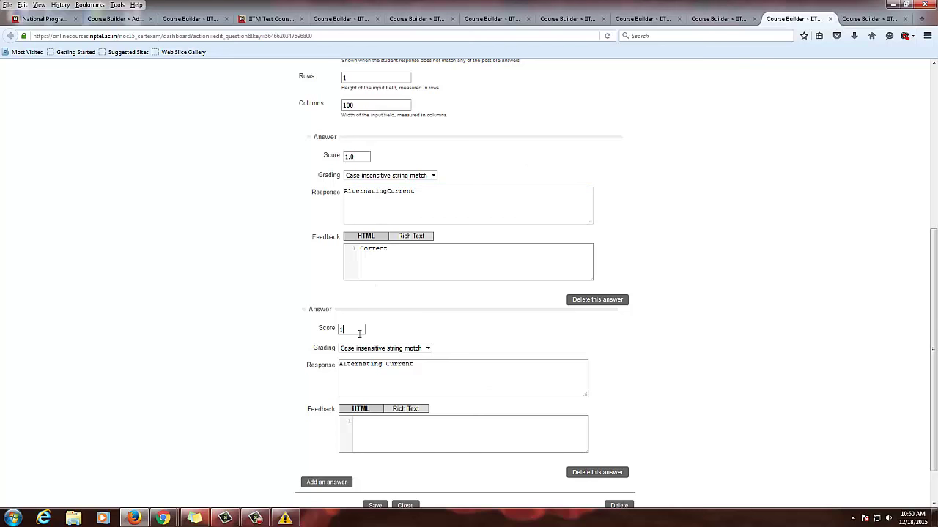
left_click(597, 474)
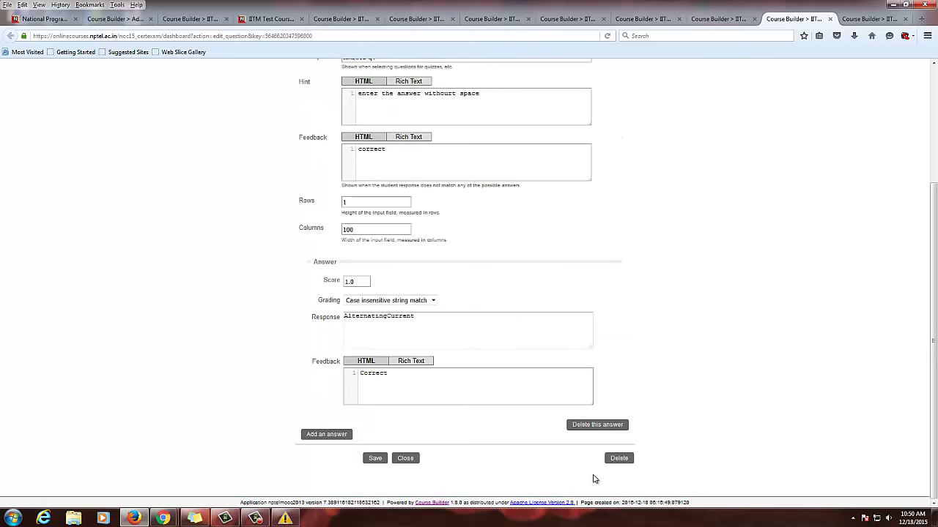
left_click(381, 461)
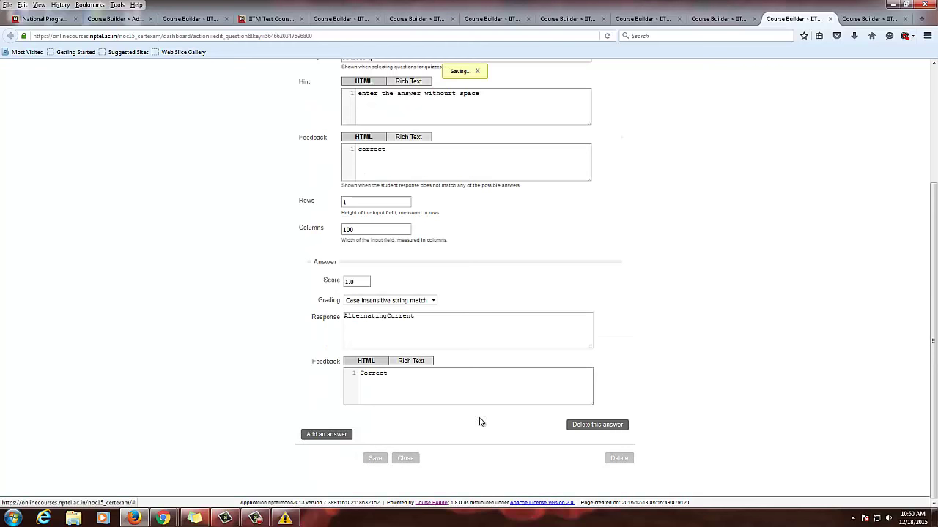
Step: Review the question text, hint, grading method and accepted response of the short-answer question Jan2016-q4
scroll(617, 343, "up", 5)
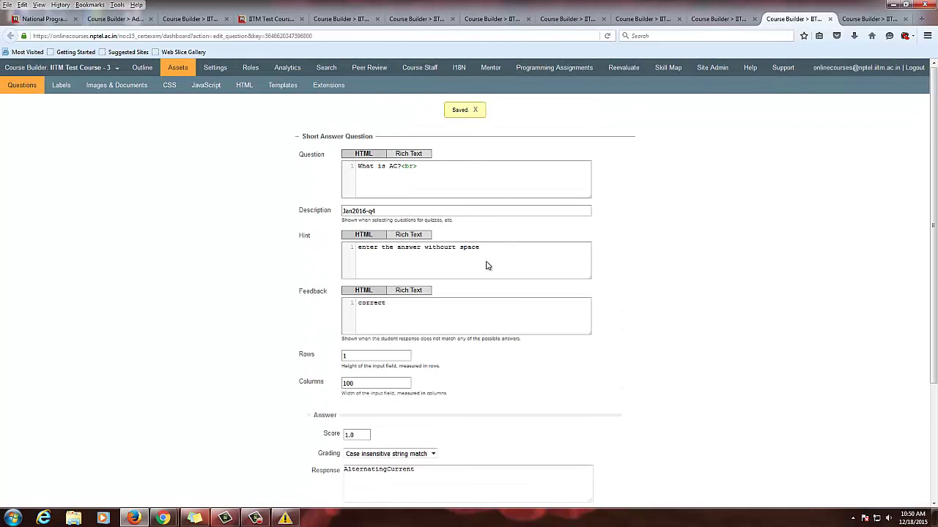
scroll(486, 265, "down", 3)
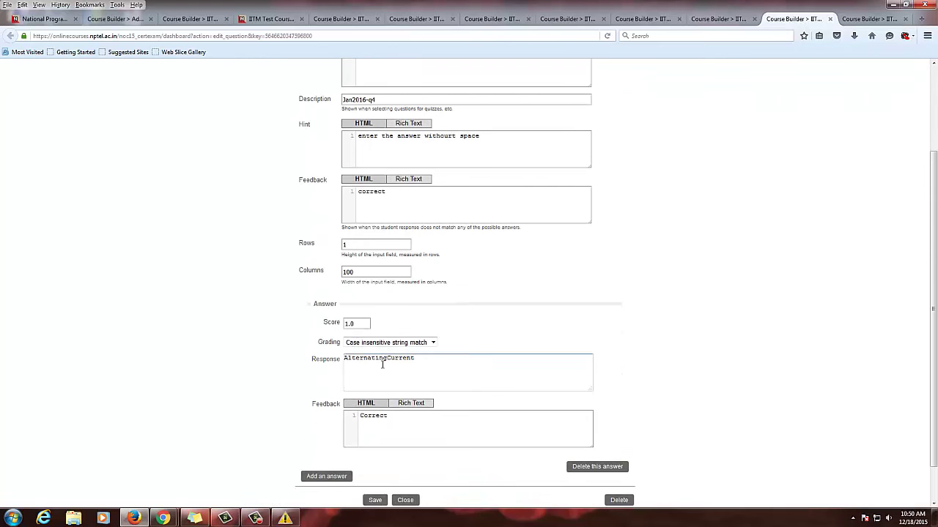
scroll(419, 237, "up", 3)
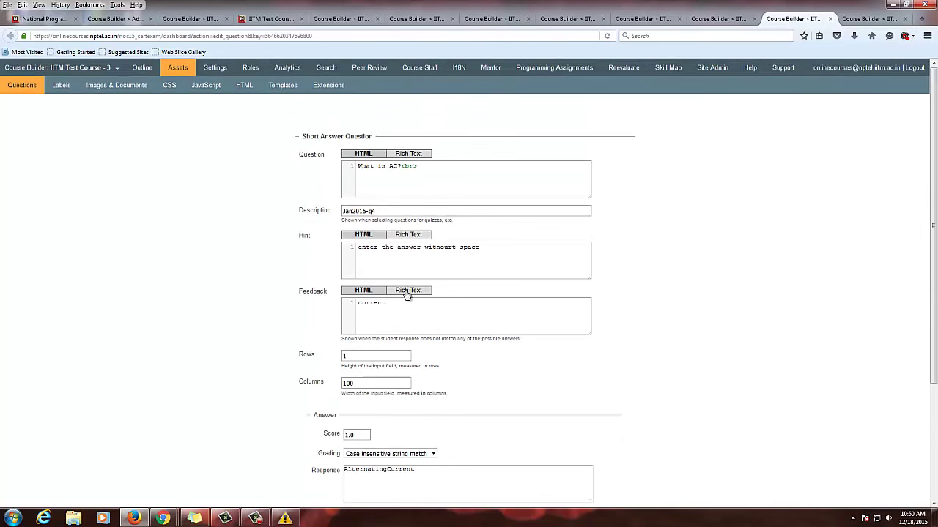
scroll(405, 356, "down", 2)
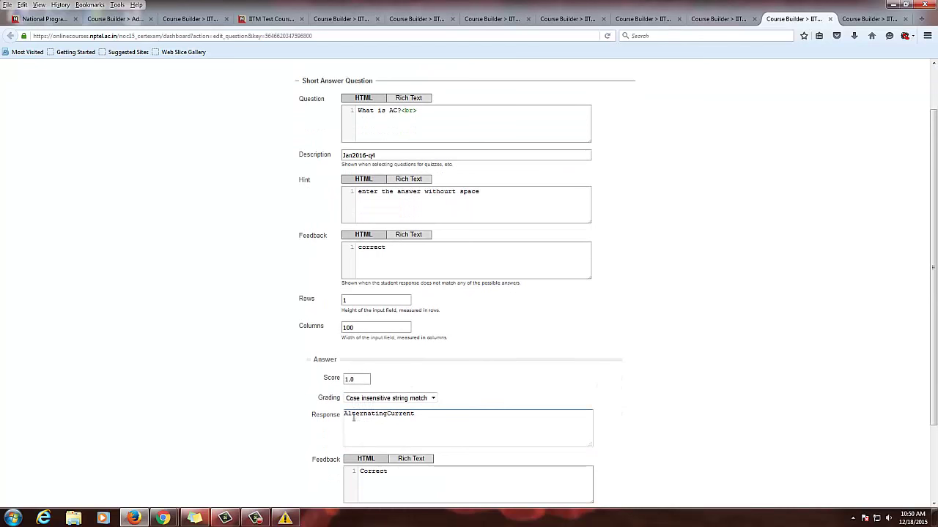
left_click_drag(344, 414, 417, 417)
left_click(383, 428)
scroll(427, 424, "down", 3)
scroll(427, 423, "up", 5)
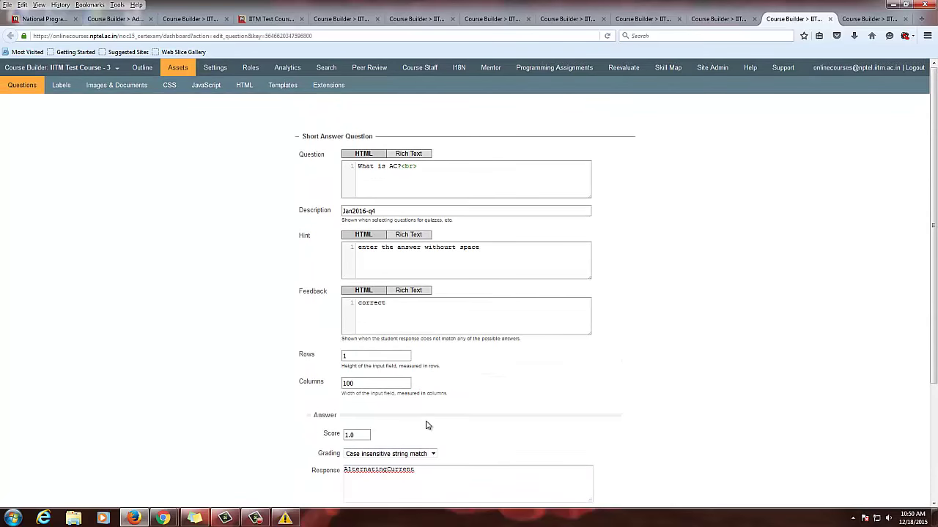
left_click_drag(357, 248, 517, 262)
left_click(517, 262)
scroll(486, 312, "down", 3)
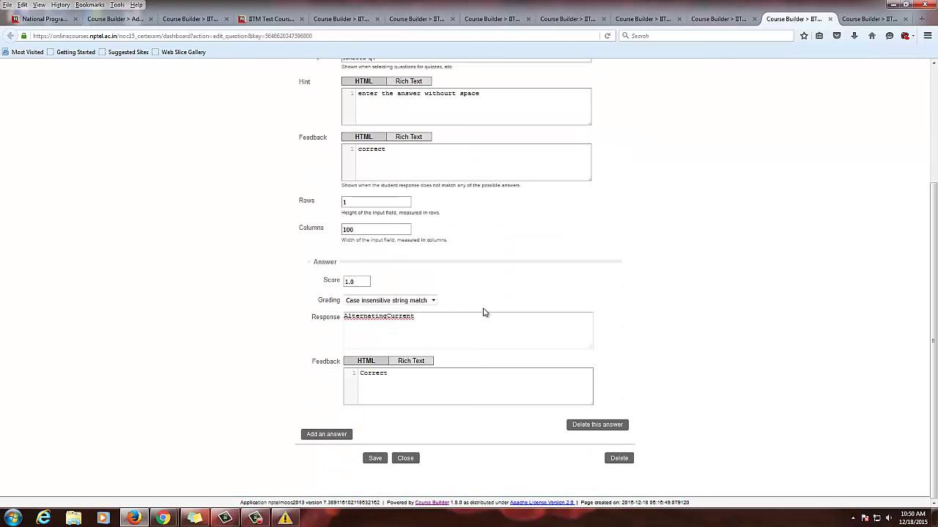
Step: Examine the accepted response of Jan2016-q4, and the question text, hint, numeric grading and response of Jan2016-q5
left_click(389, 318)
scroll(663, 257, "up", 3)
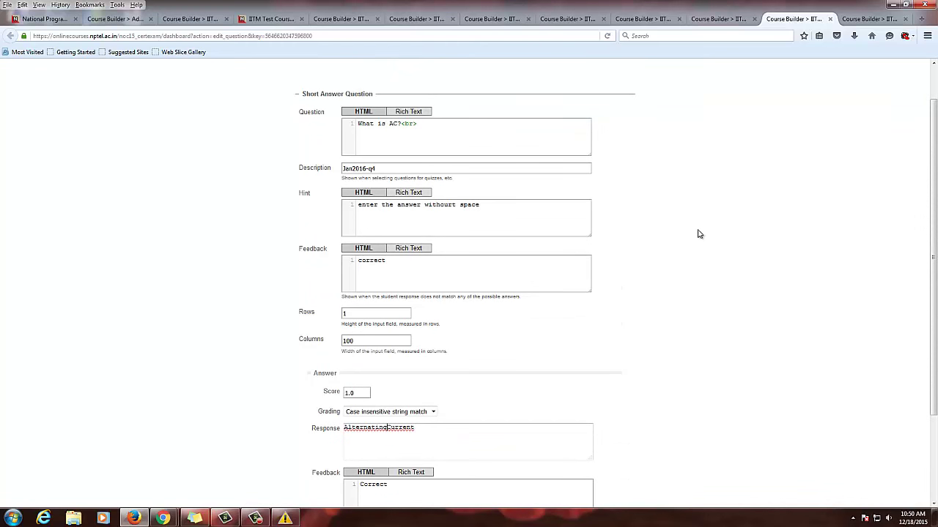
left_click(870, 20)
scroll(476, 287, "down", 4)
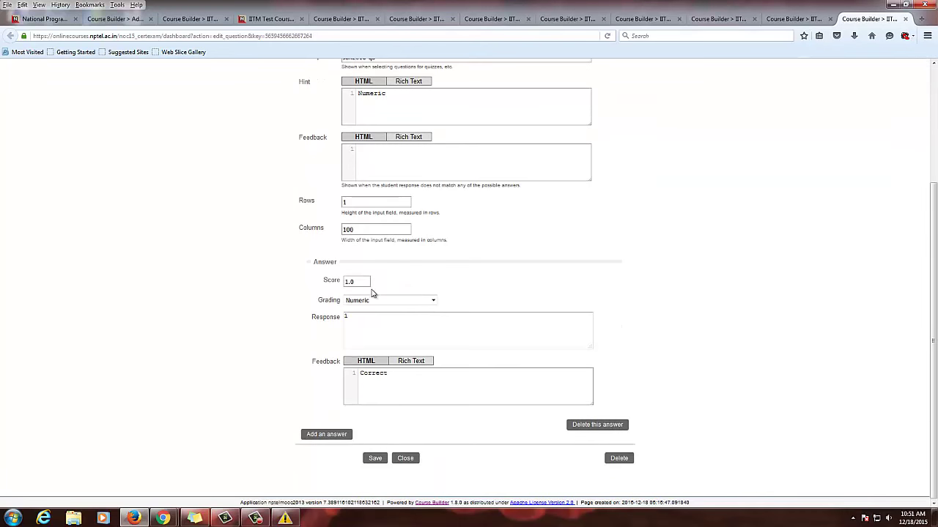
left_click(366, 324)
scroll(389, 268, "up", 4)
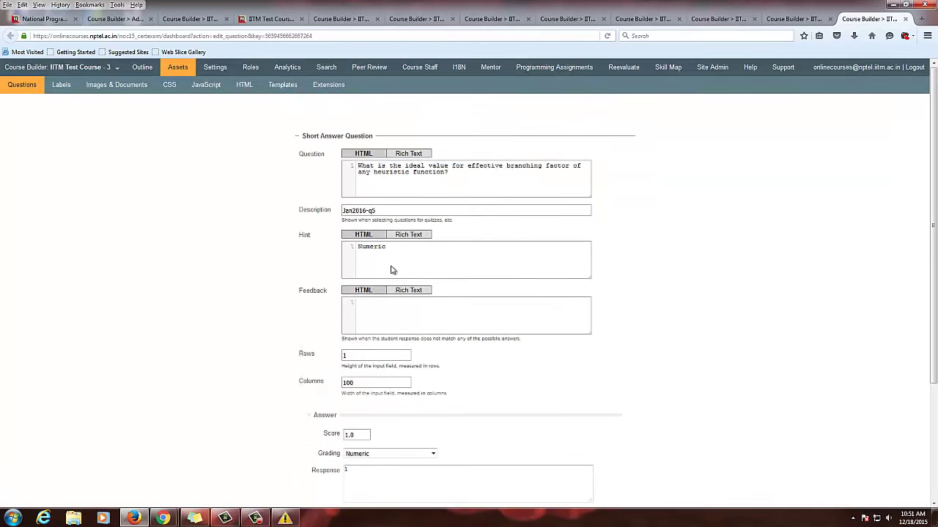
scroll(389, 268, "down", 3)
scroll(392, 296, "down", 1)
left_click(360, 318)
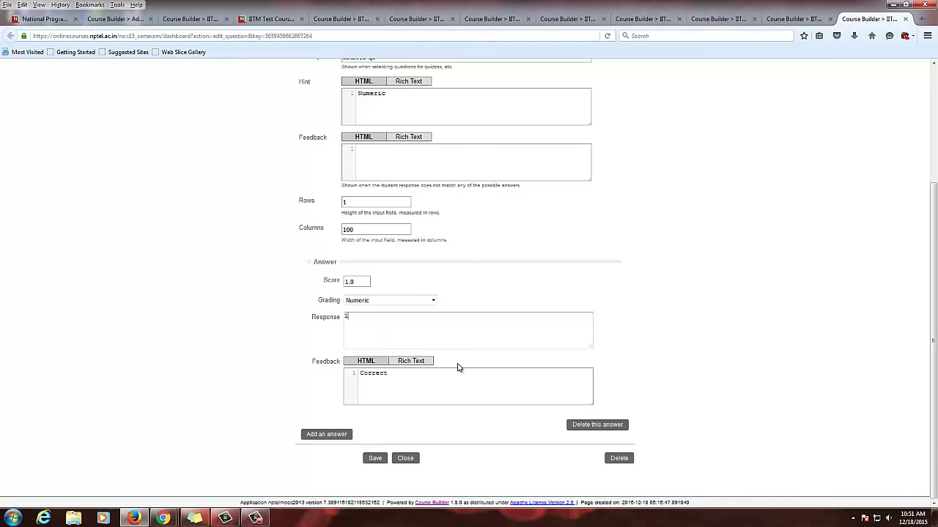
scroll(603, 371, "up", 4)
Step: Set the weight of Jan2016-q1 to 1 in the question group "January 2016- testing" and save the group
left_click(796, 21)
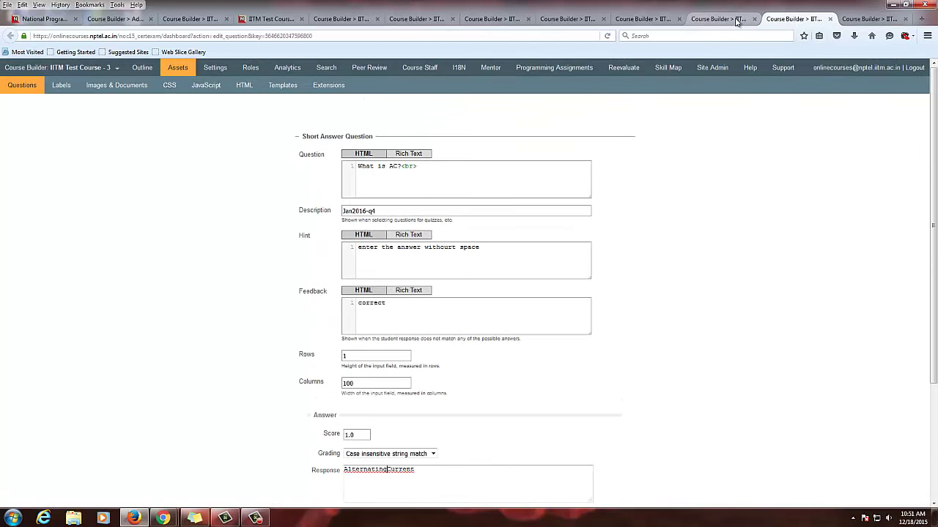
left_click(720, 20)
left_click(645, 20)
left_click(569, 21)
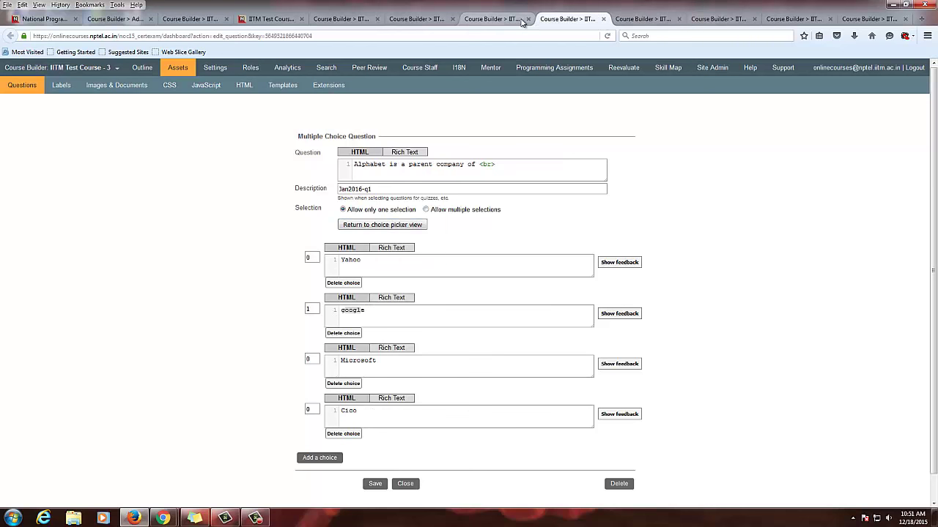
left_click(504, 20)
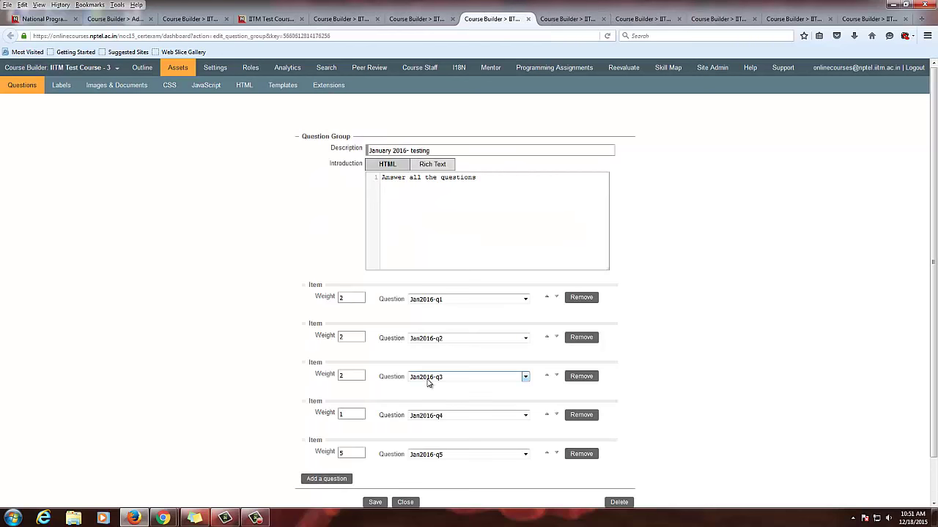
left_click_drag(354, 298, 315, 297)
left_click(355, 338)
scroll(572, 307, "down", 1)
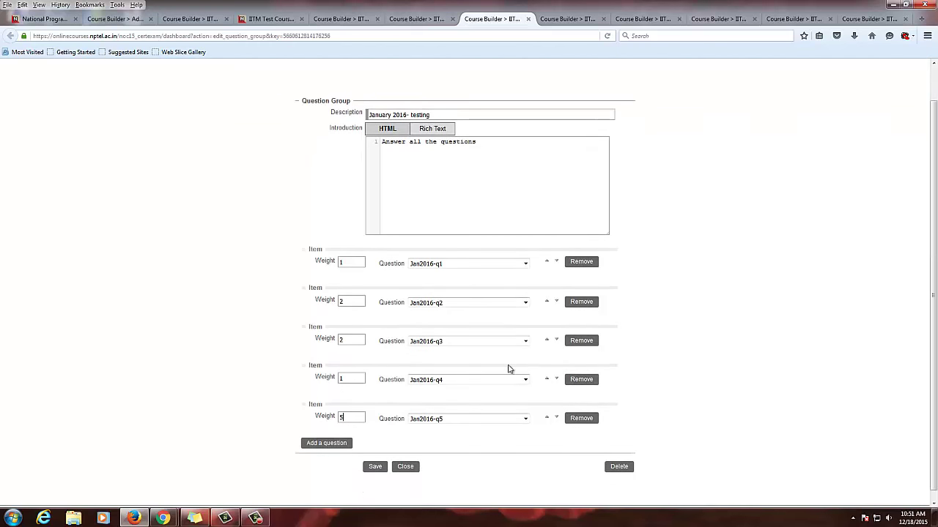
left_click(375, 458)
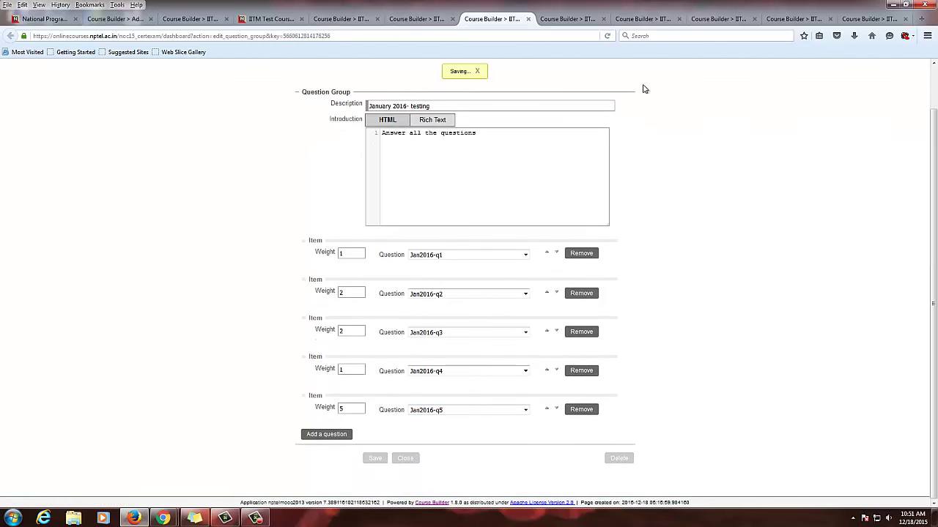
Step: Save the questions Jan2016-q1, Jan2016-q2, Jan2016-q3 and Jan2016-q4
left_click(562, 20)
left_click(375, 483)
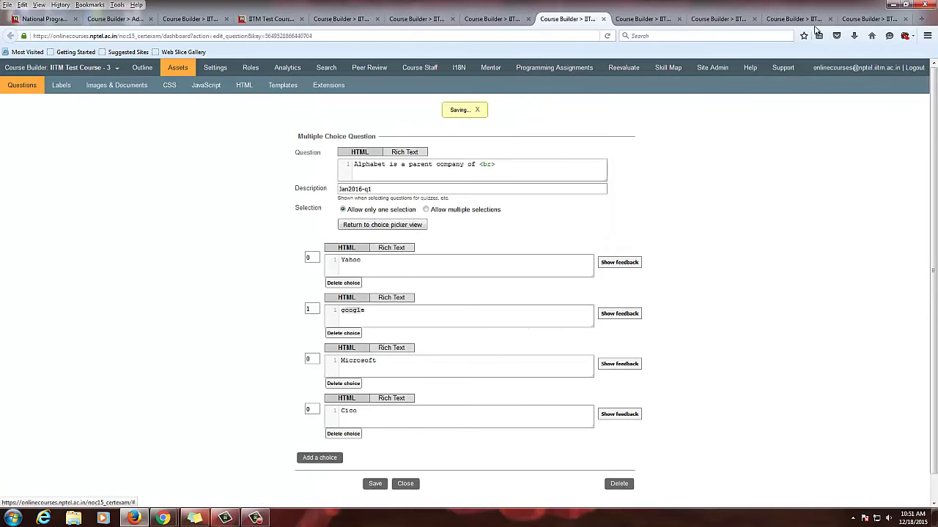
left_click(639, 20)
left_click(375, 484)
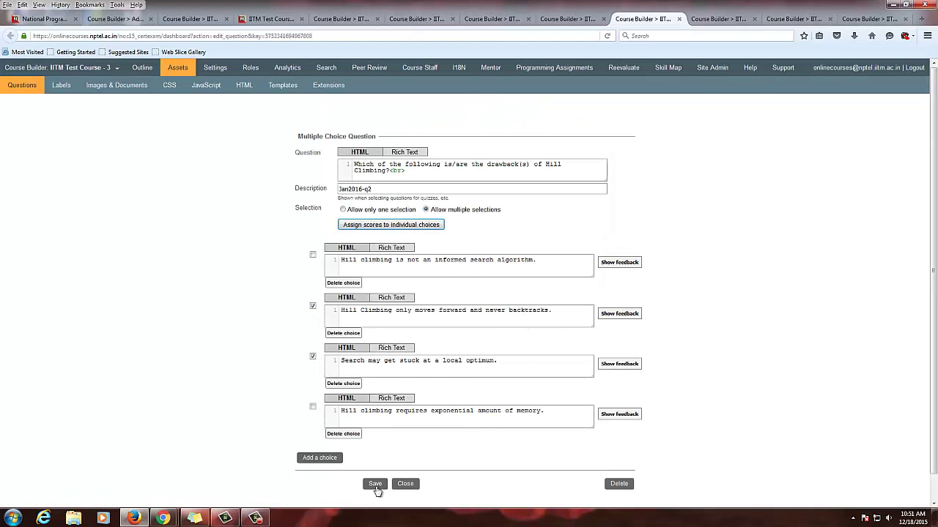
left_click(703, 17)
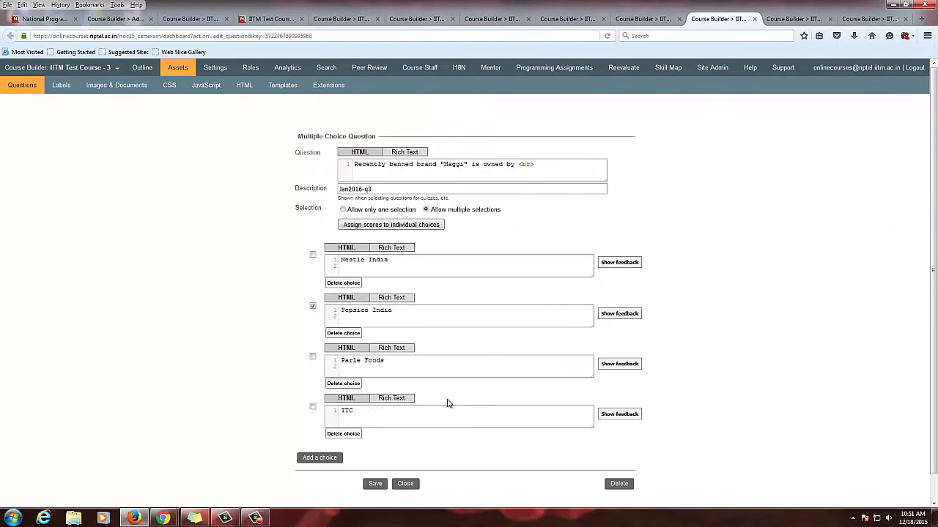
left_click(375, 484)
left_click(795, 18)
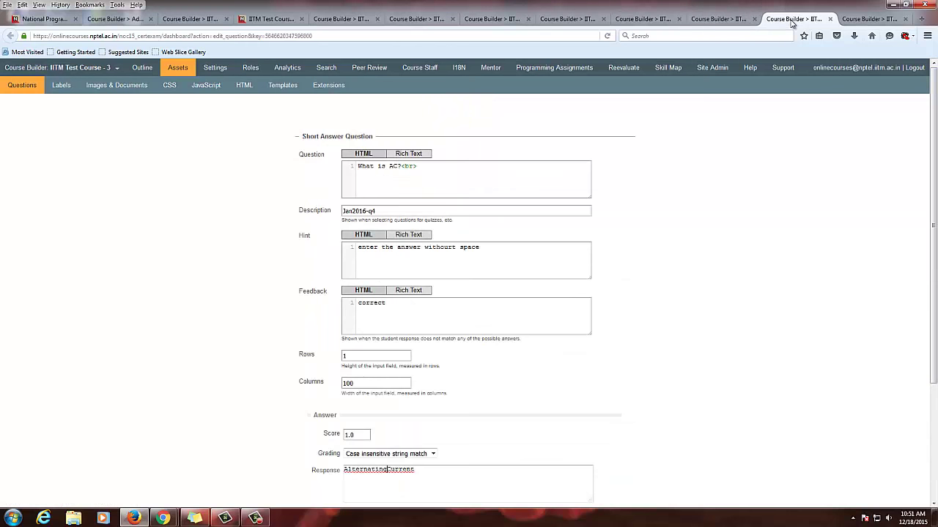
scroll(382, 440, "down", 2)
scroll(382, 440, "down", 2)
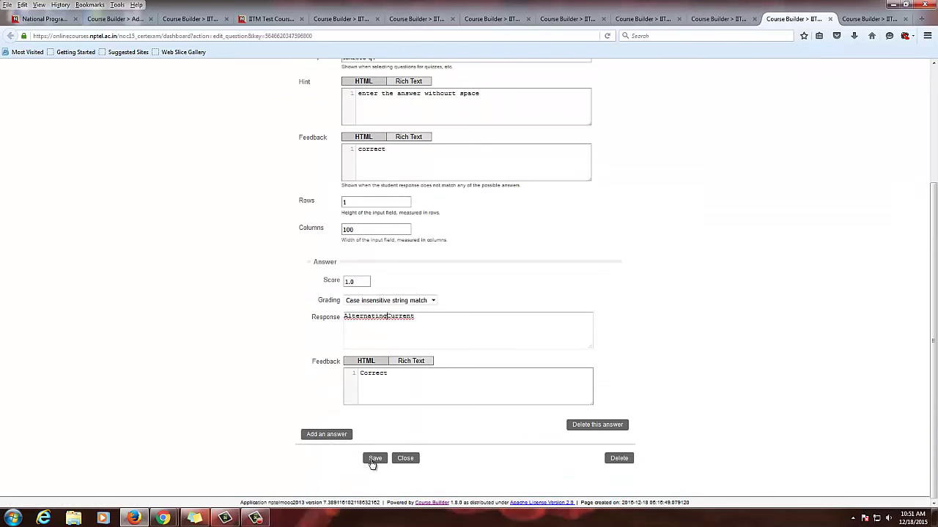
left_click(374, 458)
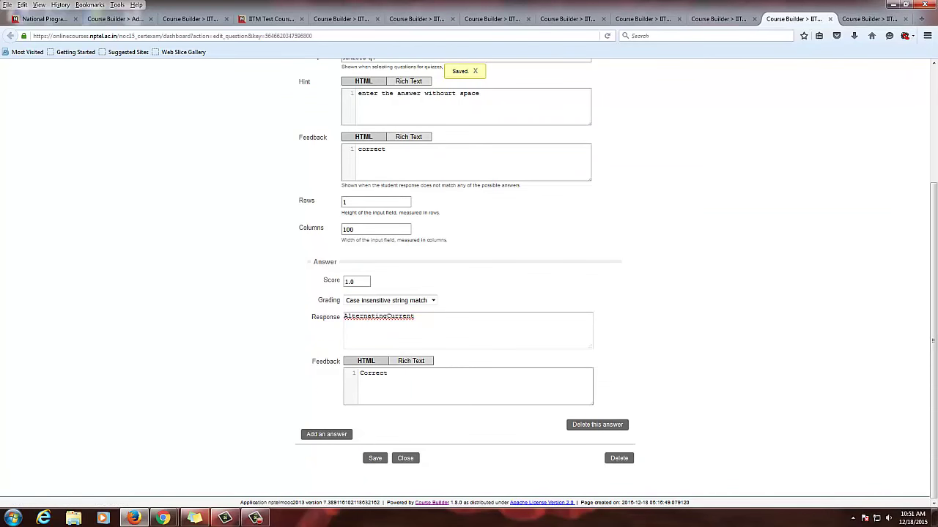
Step: Examine the assessment's content in rich text view along with its due date, number of submissions, grading method and negative marking settings
left_click(208, 22)
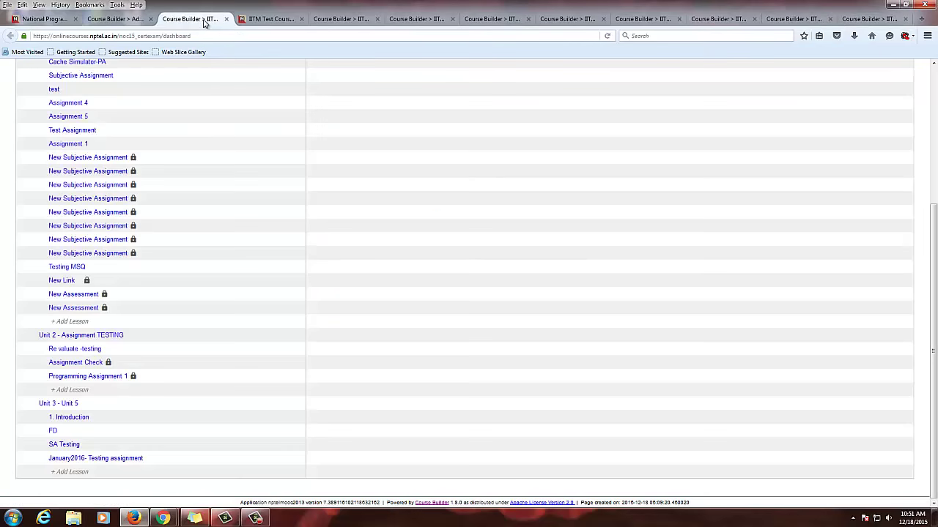
left_click(328, 23)
scroll(124, 281, "down", 5)
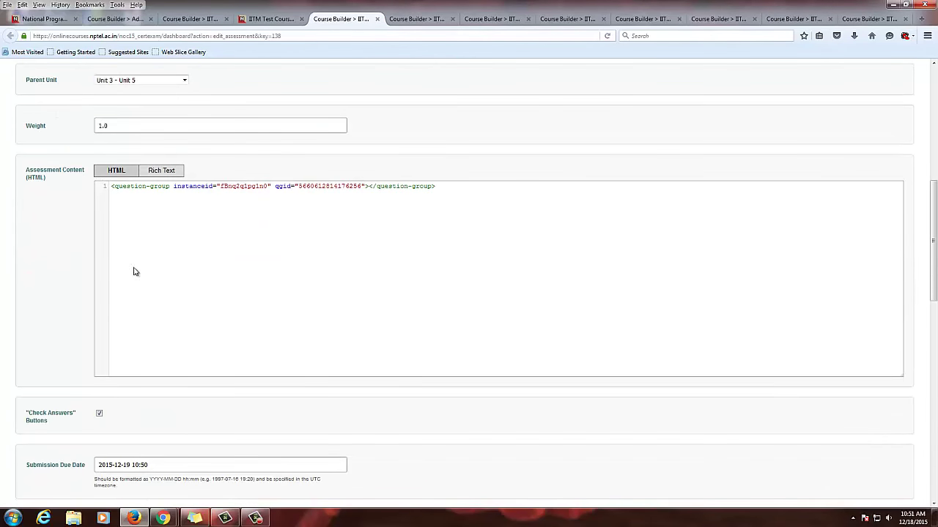
left_click(162, 171)
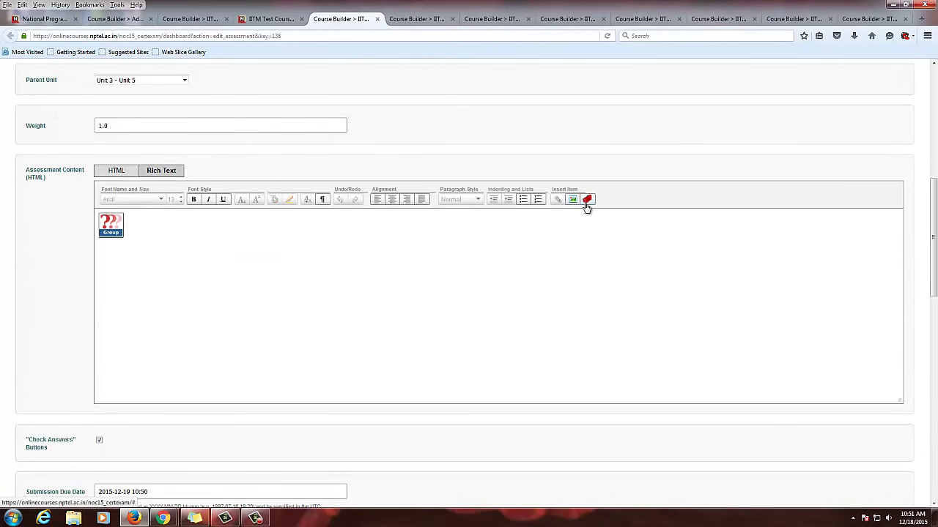
scroll(180, 417, "down", 2)
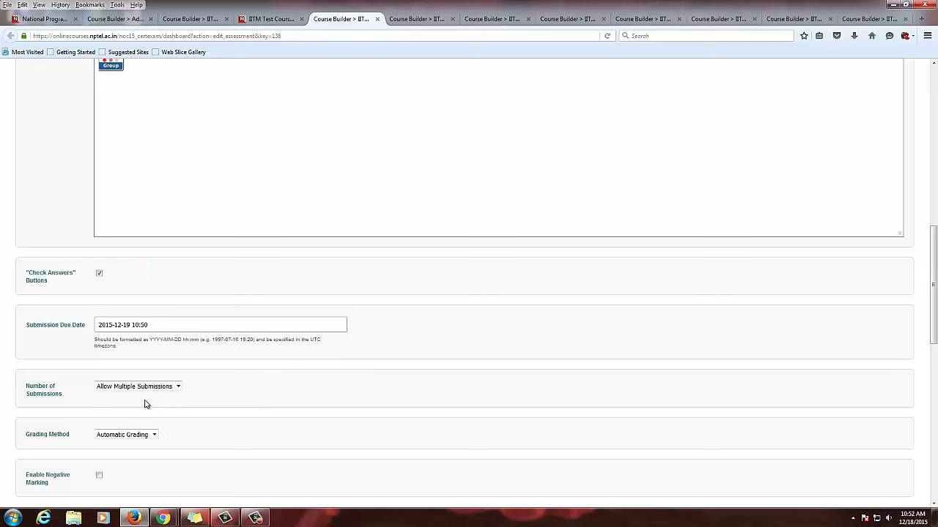
scroll(145, 403, "down", 3)
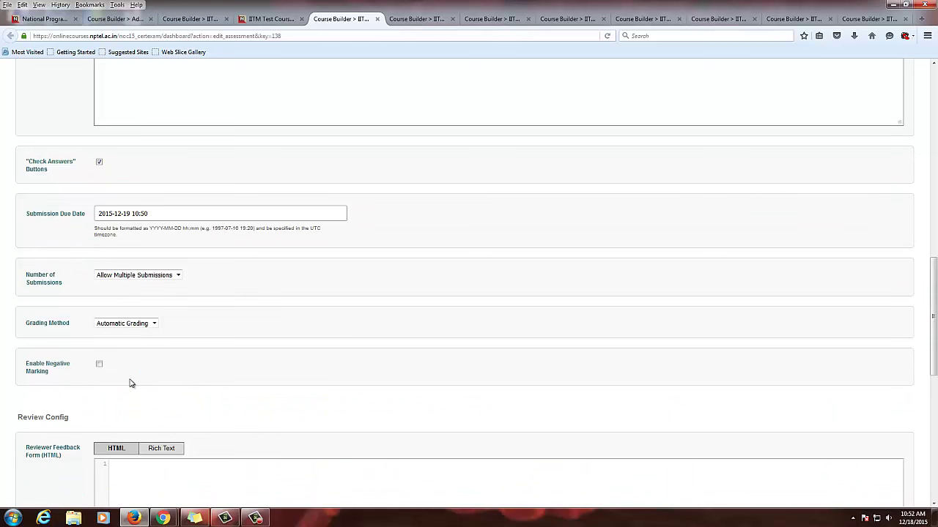
left_click(590, 158)
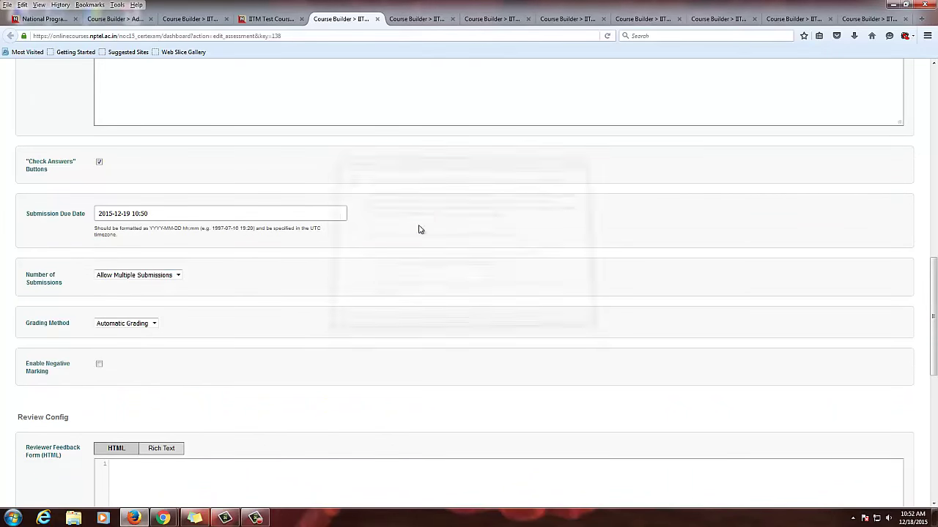
Step: Review the assessment's review settings and public status, and save the assessment
scroll(180, 349, "down", 5)
scroll(177, 355, "down", 5)
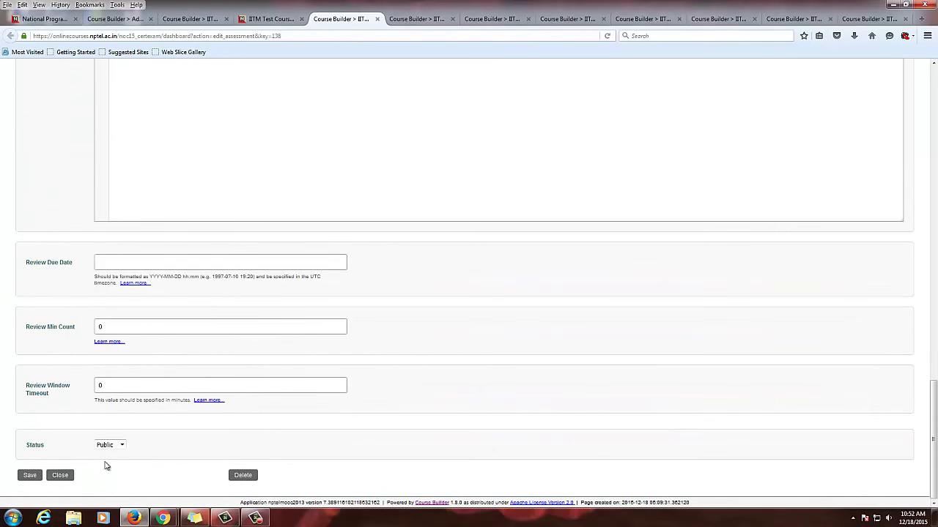
left_click(30, 477)
scroll(274, 403, "up", 10)
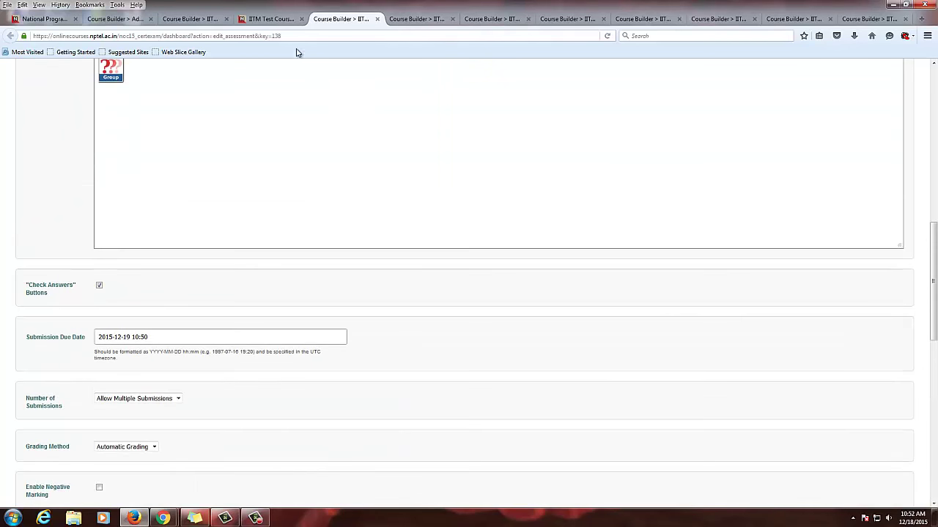
Step: Reload the student assignment page and answer question 1 with "google" and question 2 with its second and third choices
left_click(267, 22)
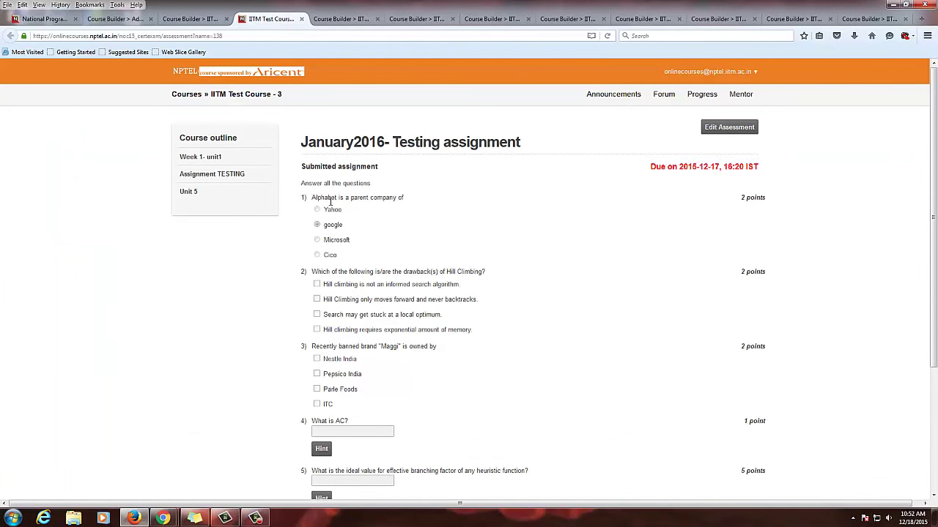
key("F5")
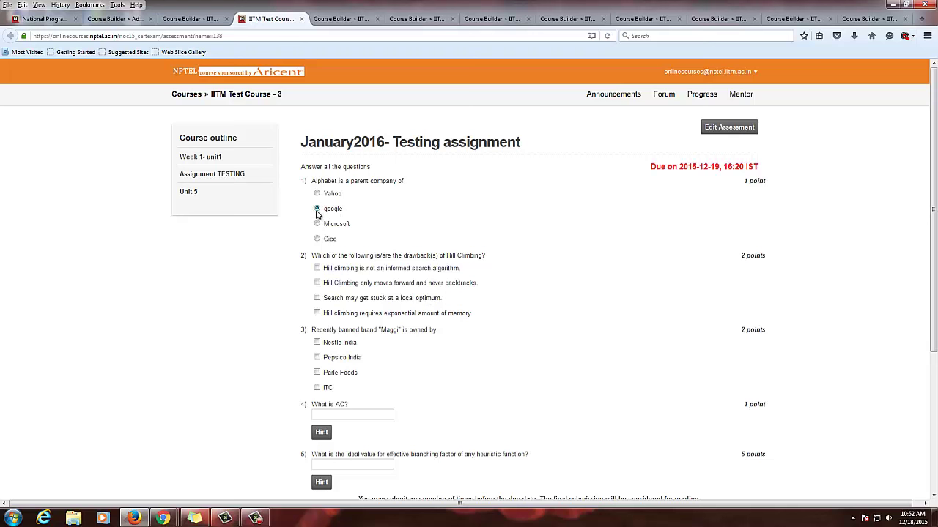
left_click(318, 283)
left_click(317, 298)
Step: Answer question 3 with "Pepsico India", question 4 with "alternatingcurrent" and question 5 with "1"
scroll(463, 305, "down", 3)
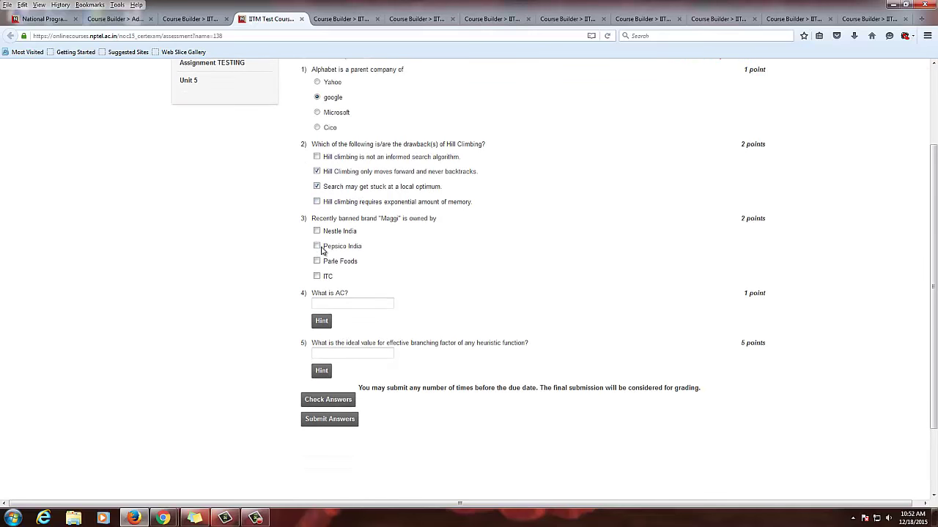
left_click(317, 247)
left_click(343, 299)
left_click(336, 353)
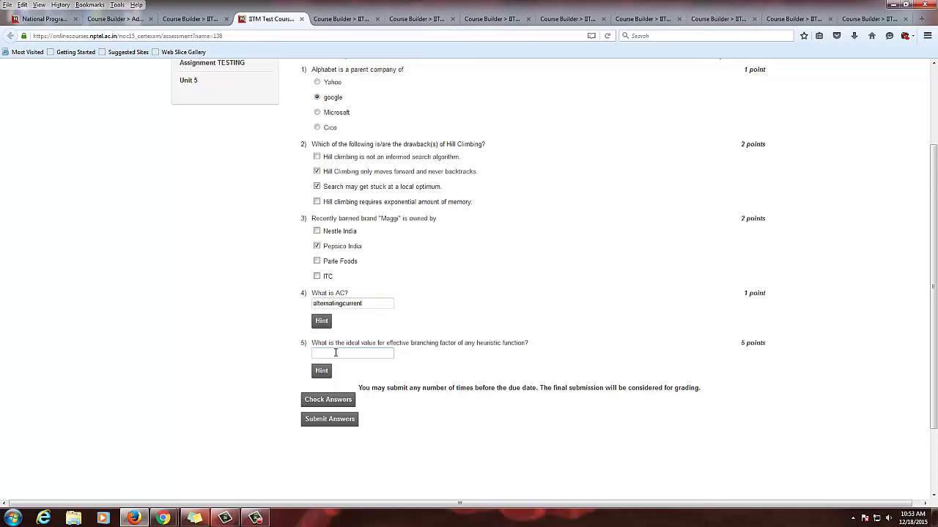
Step: Show the hints for short-answer questions 4 and 5 and read the hint text against the entered answers
left_click(325, 326)
left_click(326, 327)
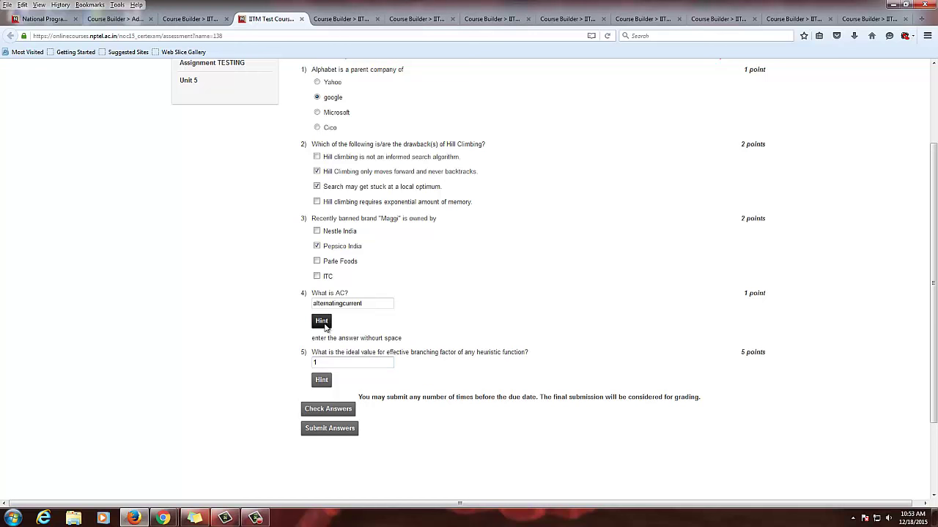
scroll(325, 327, "up", 3)
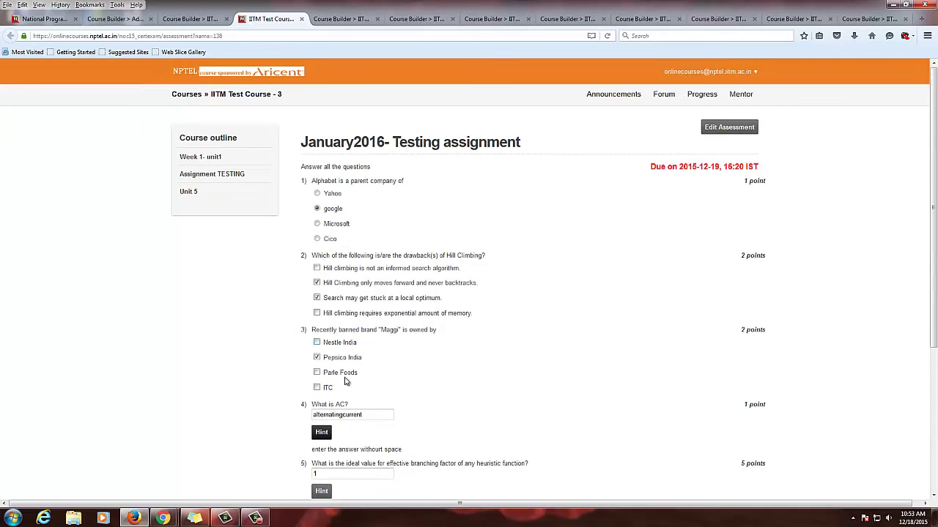
scroll(346, 381, "down", 3)
left_click(322, 381)
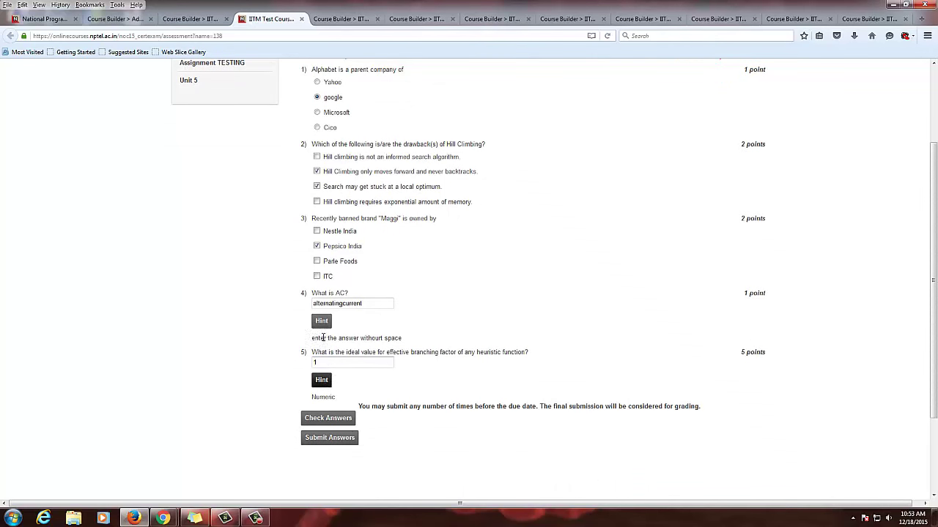
left_click_drag(311, 338, 402, 339)
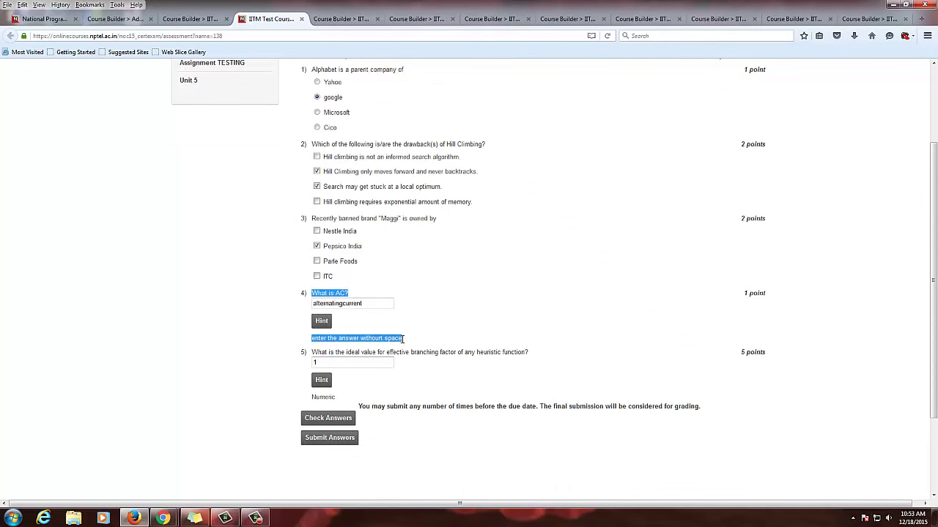
left_click(346, 315)
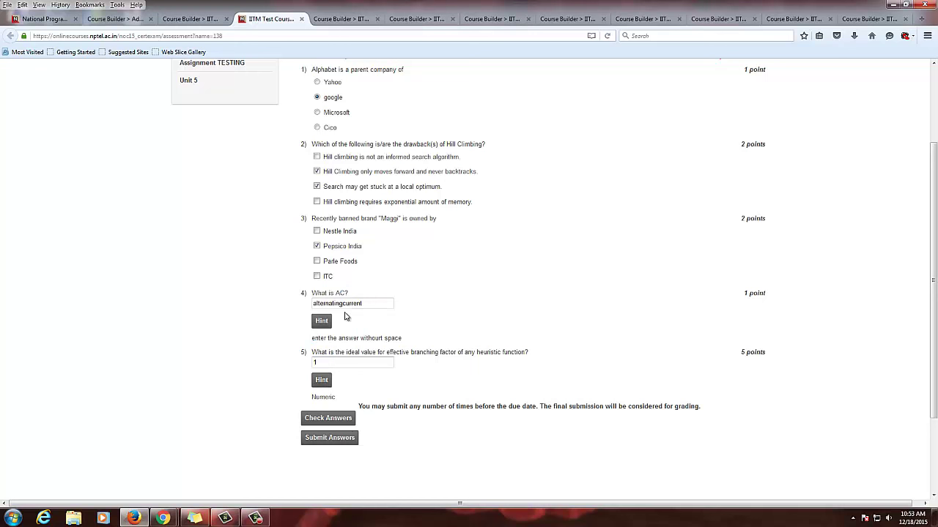
Step: In the Jan2016-q3 question, add the feedback "correct" to the Pepsico India choice and "wrong" to the Nestle India choice
left_click(702, 13)
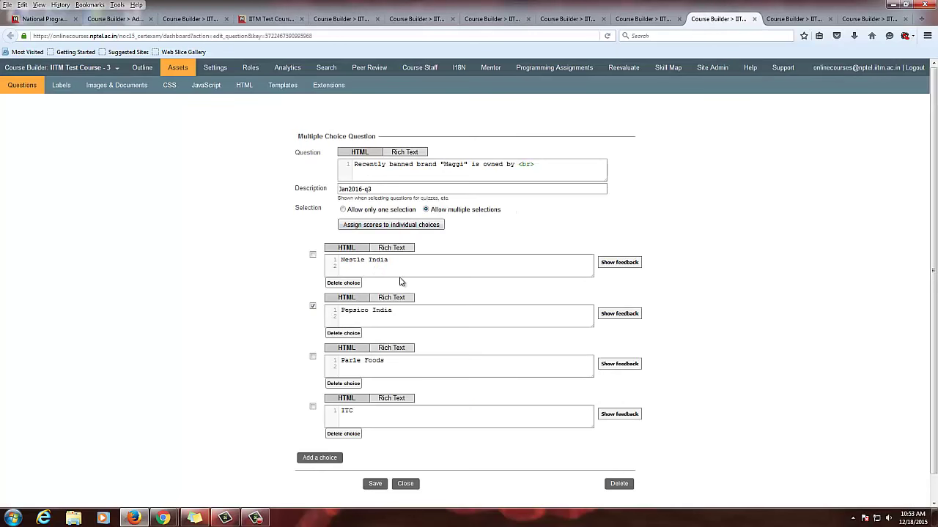
left_click(617, 317)
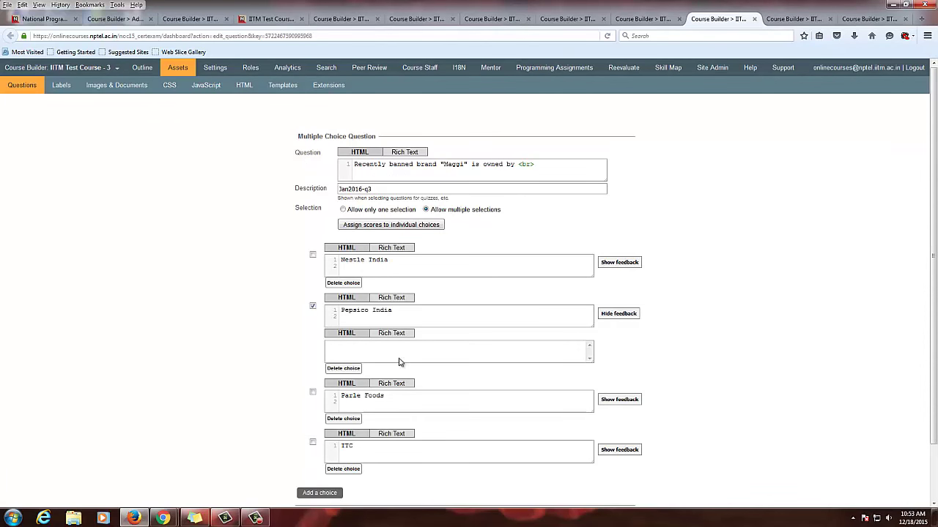
left_click(359, 350)
type("correct")
left_click(619, 262)
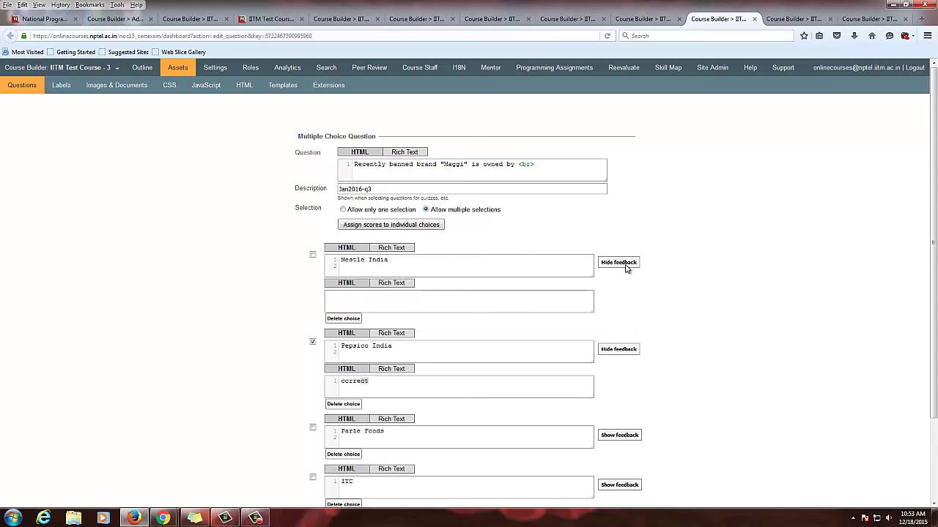
left_click(398, 307)
type("wrong")
Step: Add the feedback "wrong" to the Parle Foods and ITC choices, and save the question
left_click(619, 435)
scroll(503, 450, "down", 1)
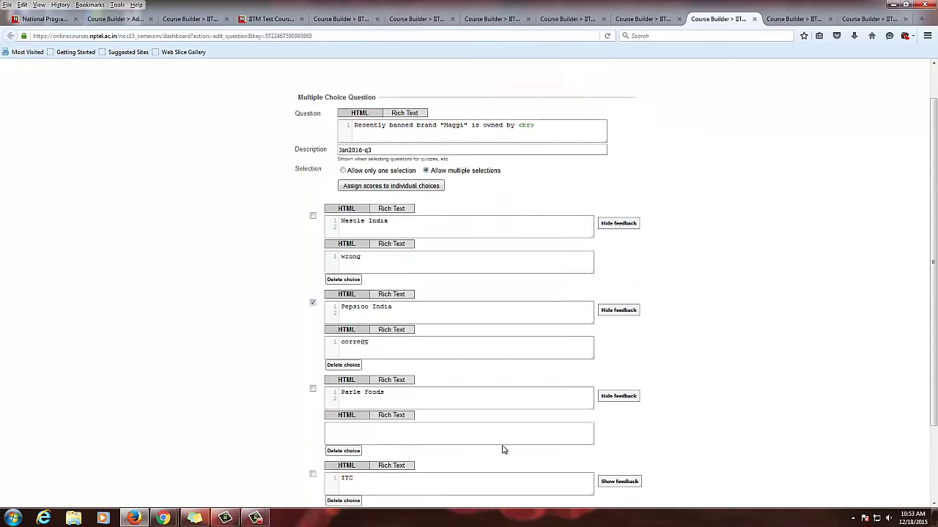
left_click(495, 419)
type("wrong")
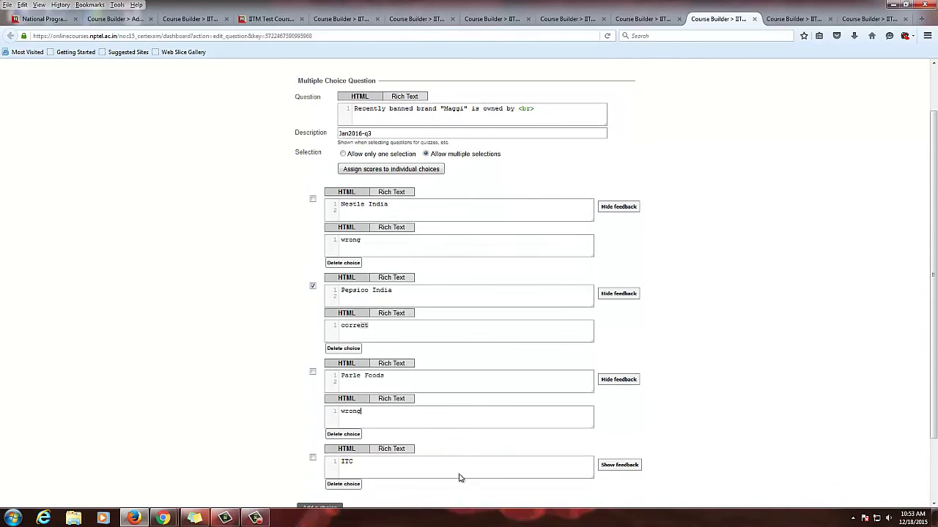
left_click(609, 463)
scroll(447, 476, "down", 3)
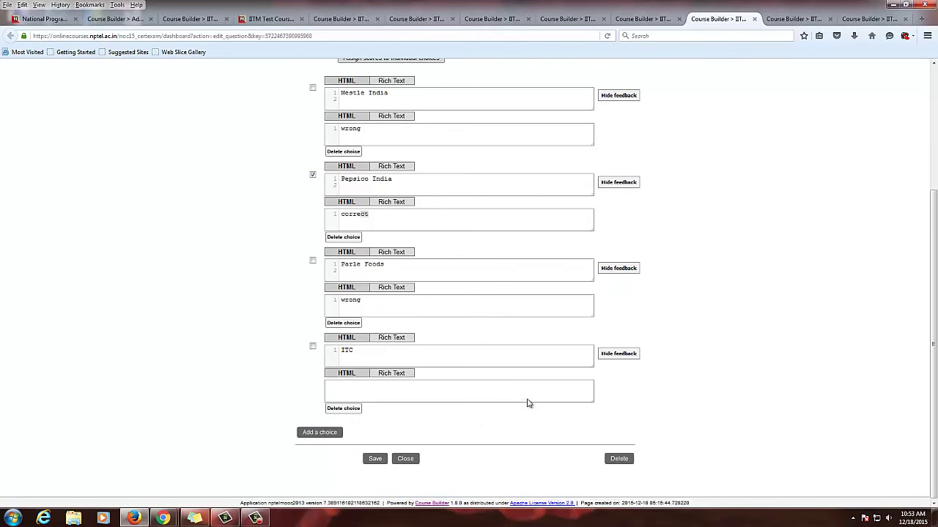
left_click(416, 398)
type("wrong")
left_click(373, 458)
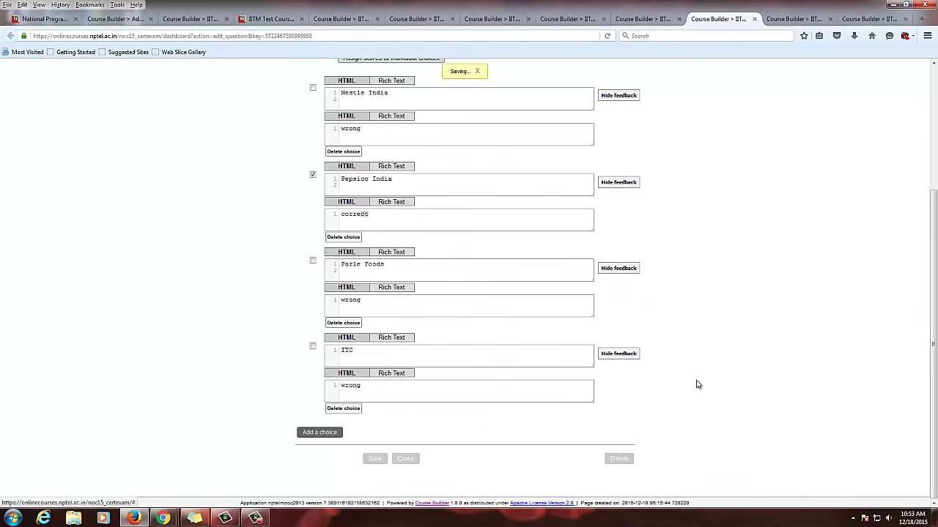
Step: Reload the student assignment page, and answer question 2 with its second and third choices and question 3 with "Pepsico India"
left_click(266, 20)
key("F5")
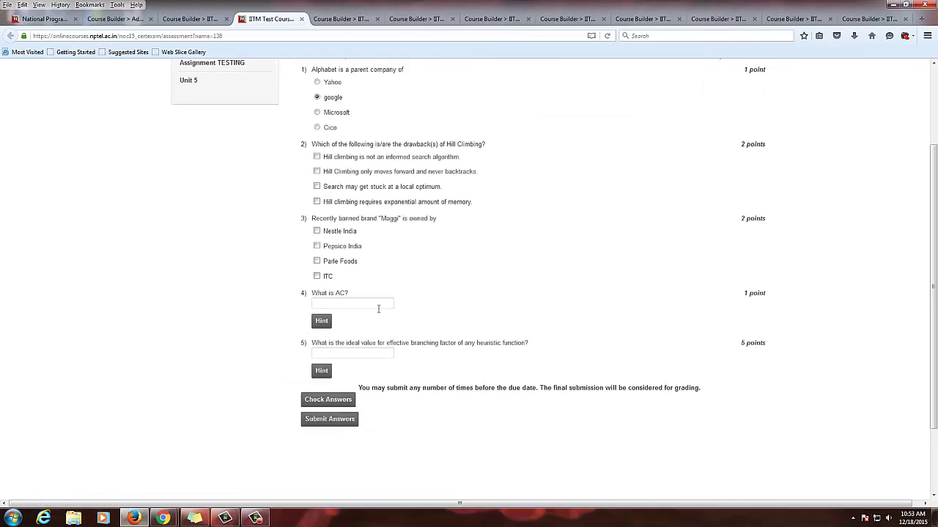
left_click(317, 172)
left_click(317, 186)
scroll(417, 256, "up", 5)
scroll(391, 293, "down", 5)
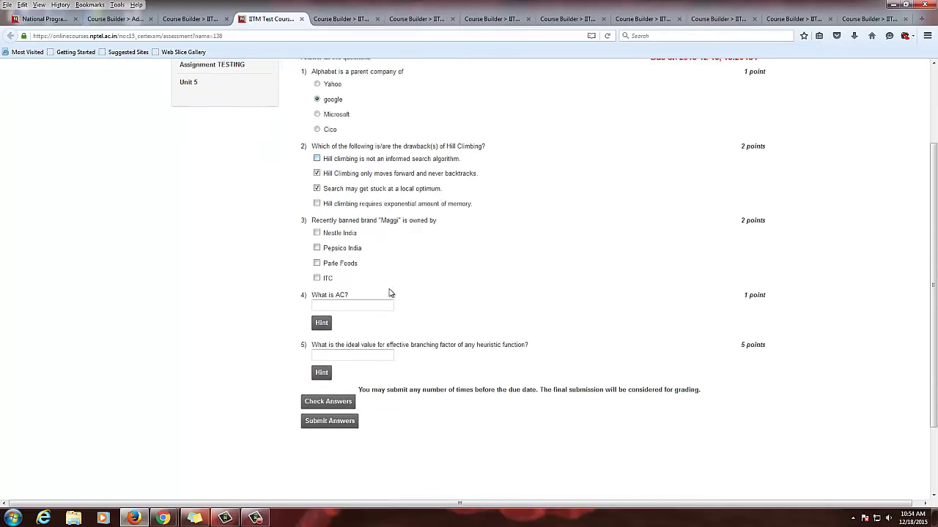
left_click(316, 248)
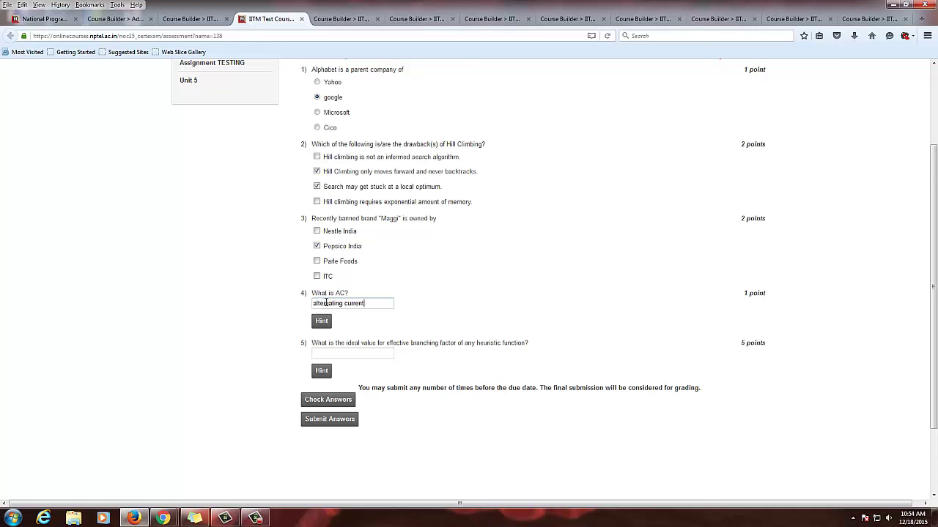
Step: Enter "alternatingcurrent" for question 4 and "1" for question 5, show both hints, and check the answers
key("BackSpace")
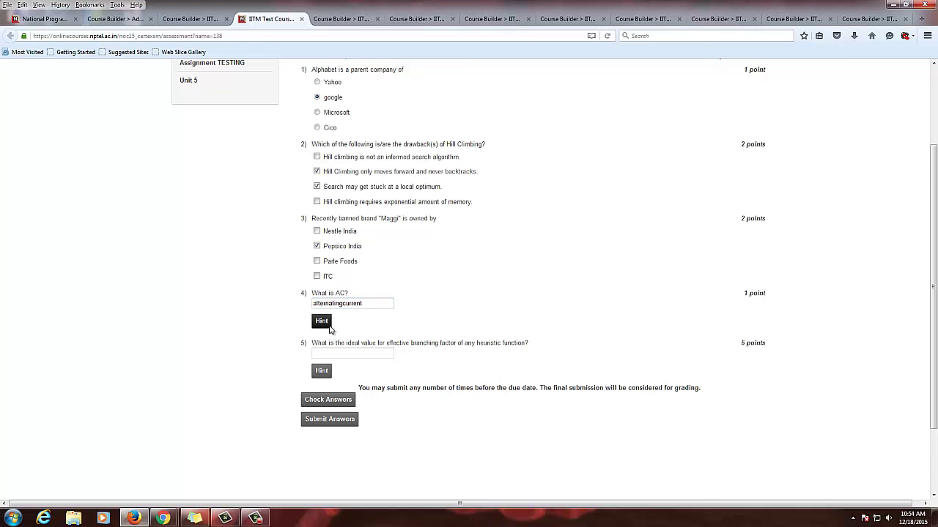
left_click(323, 322)
type("1")
left_click(322, 380)
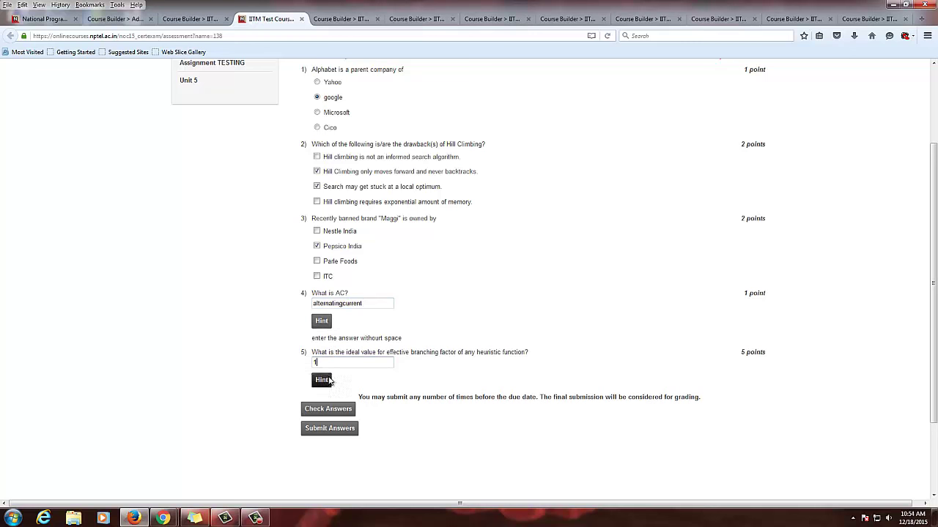
left_click(339, 419)
Step: Compare the score with the points listed for each question, and check the answers again
scroll(349, 417, "down", 3)
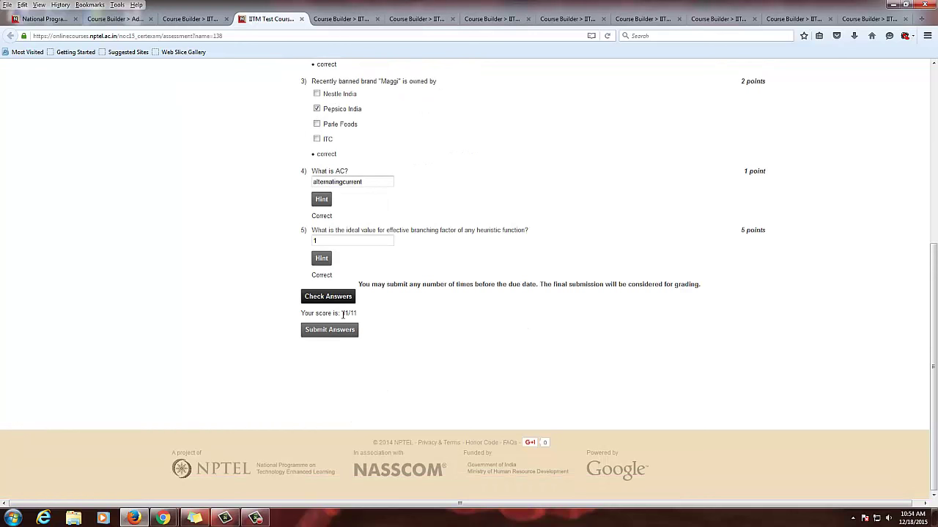
left_click_drag(340, 313, 359, 318)
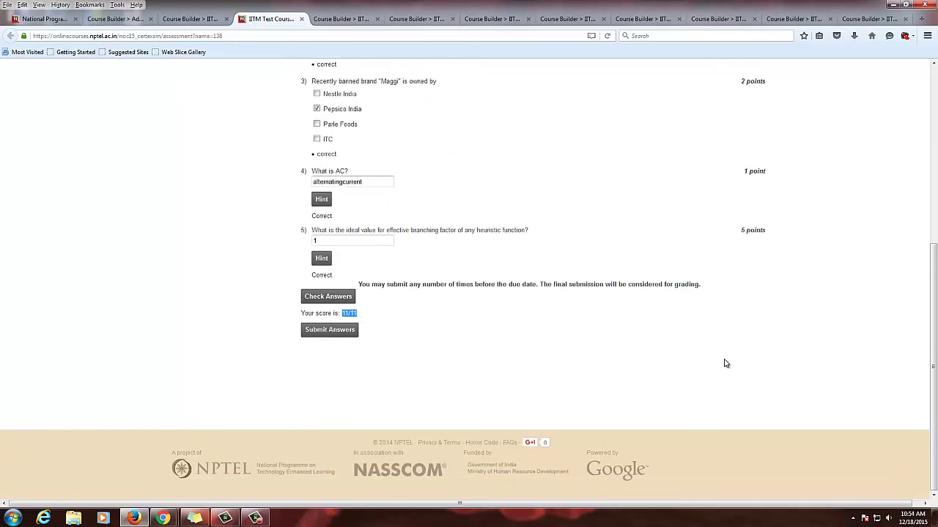
scroll(736, 358, "up", 5)
scroll(779, 178, "up", 4)
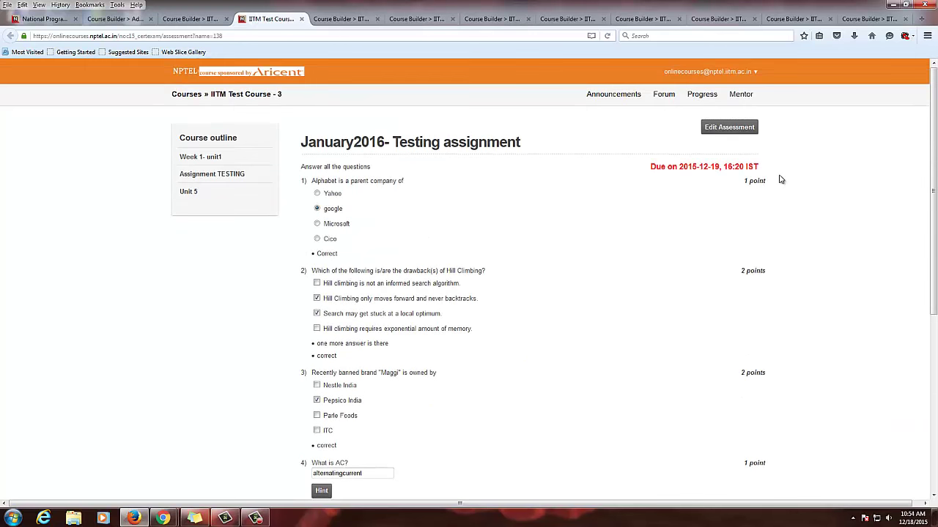
scroll(762, 172, "down", 2)
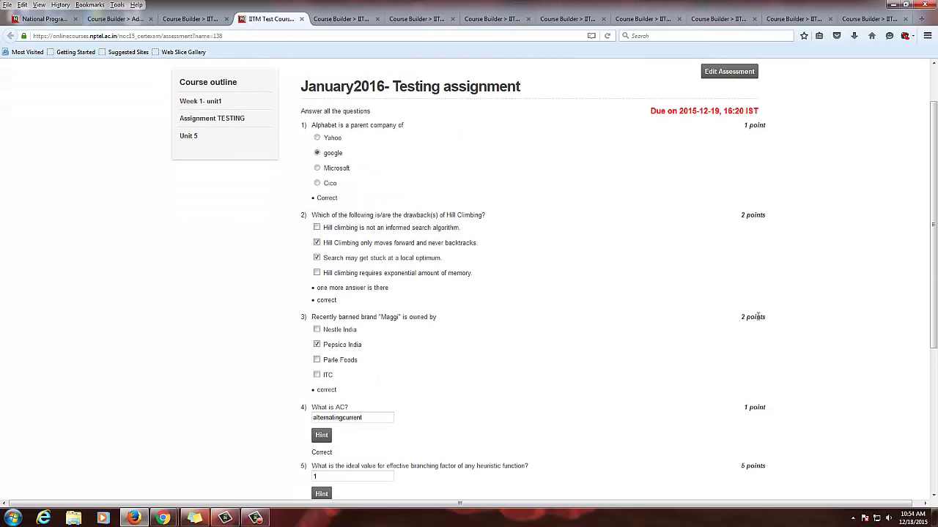
scroll(767, 405, "down", 3)
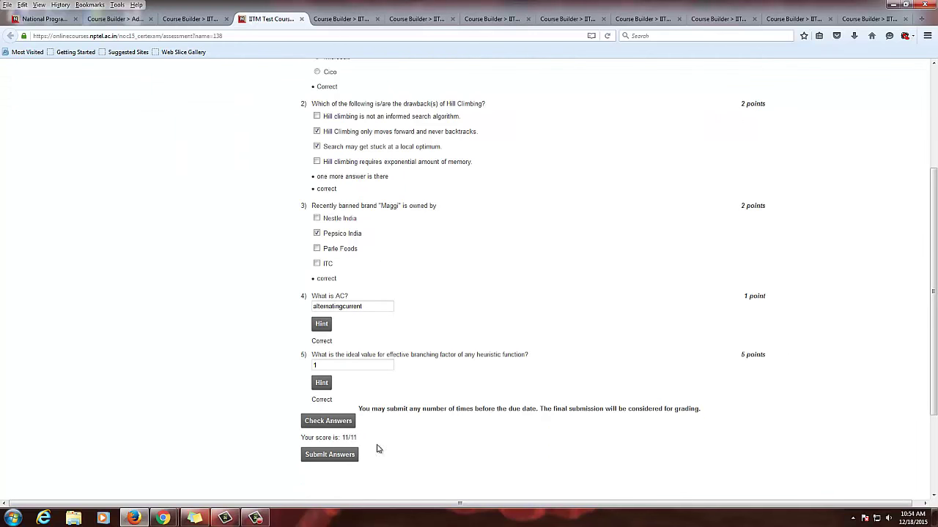
left_click(335, 423)
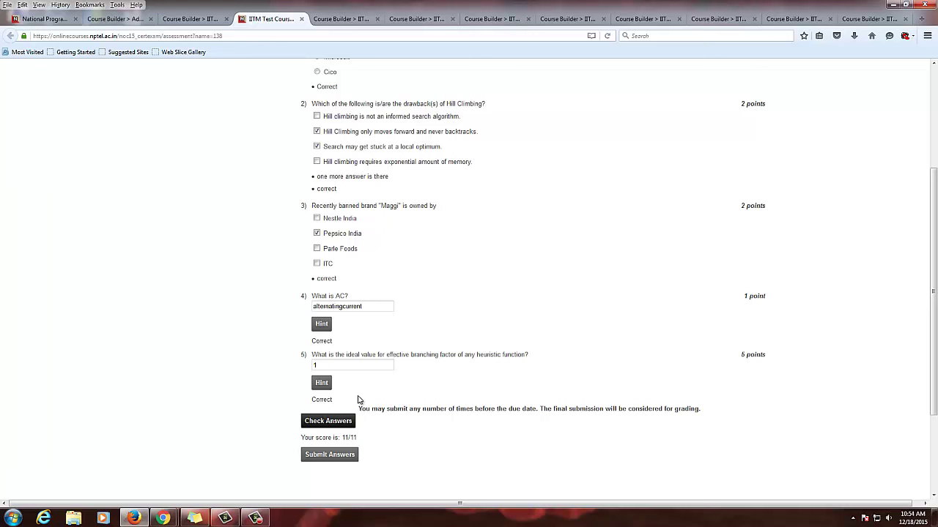
scroll(357, 399, "up", 5)
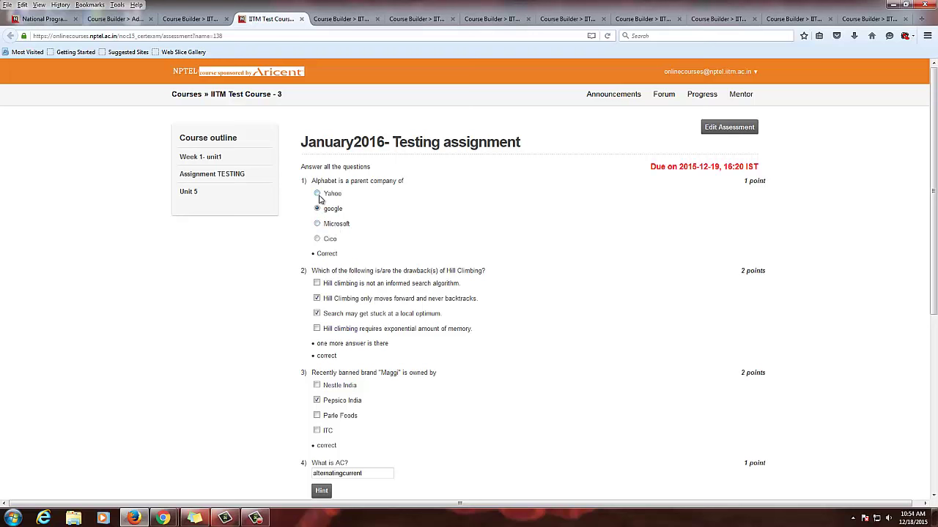
Step: Read the feedback shown under the multiple-choice questions, highlighting the feedback of questions 1 and 3
left_click_drag(318, 255, 336, 258)
left_click(347, 261)
scroll(346, 260, "down", 1)
scroll(346, 260, "down", 6)
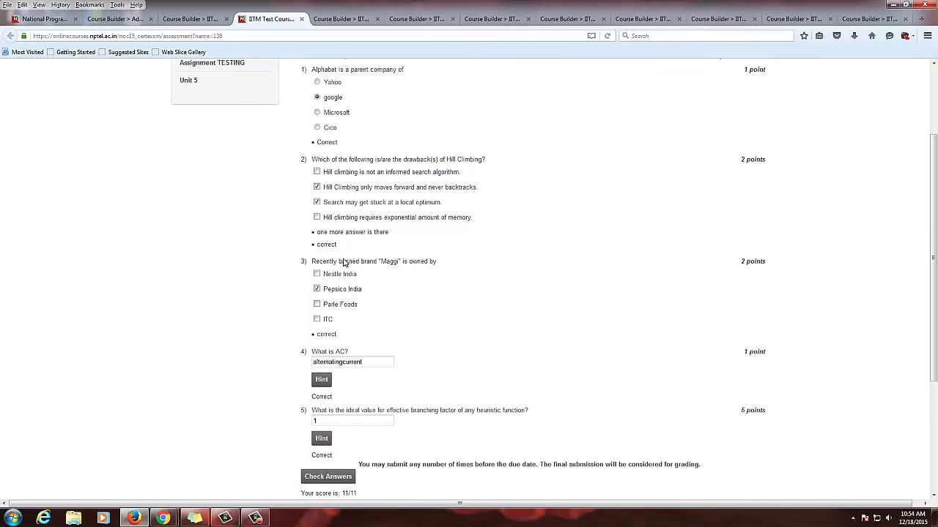
scroll(370, 328, "up", 6)
scroll(370, 327, "up", 1)
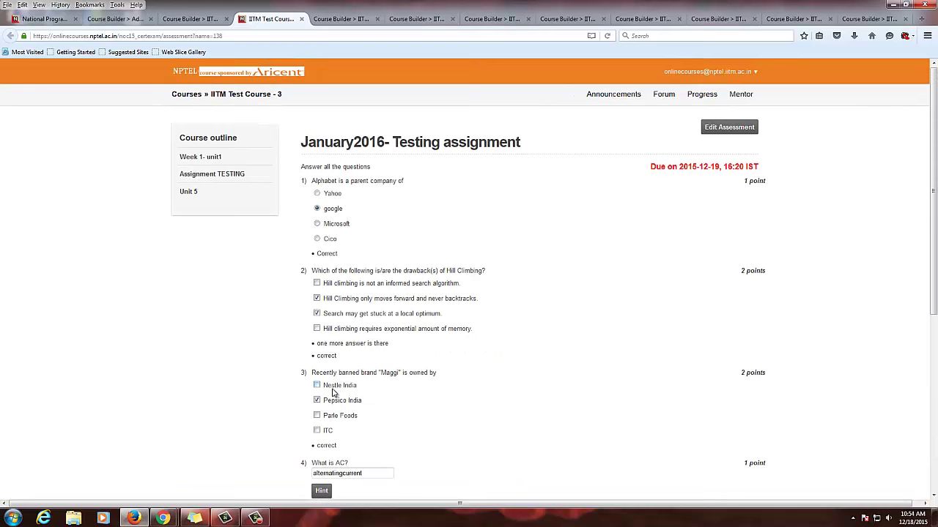
scroll(336, 392, "down", 4)
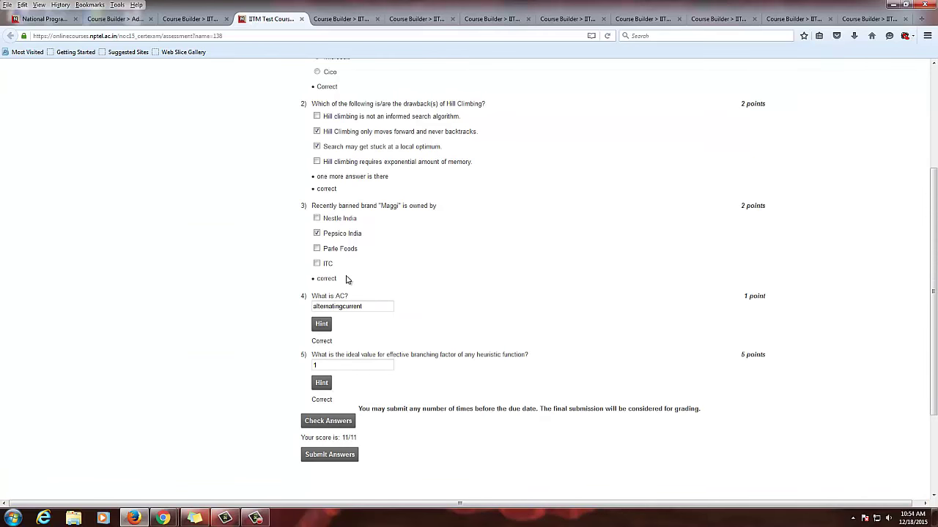
left_click_drag(308, 279, 352, 283)
left_click(470, 274)
scroll(465, 307, "up", 4)
Step: Change question 1's answer to "Yahoo", question 2's to the second and fourth choices, and question 3's to "Nestle India"
left_click(318, 195)
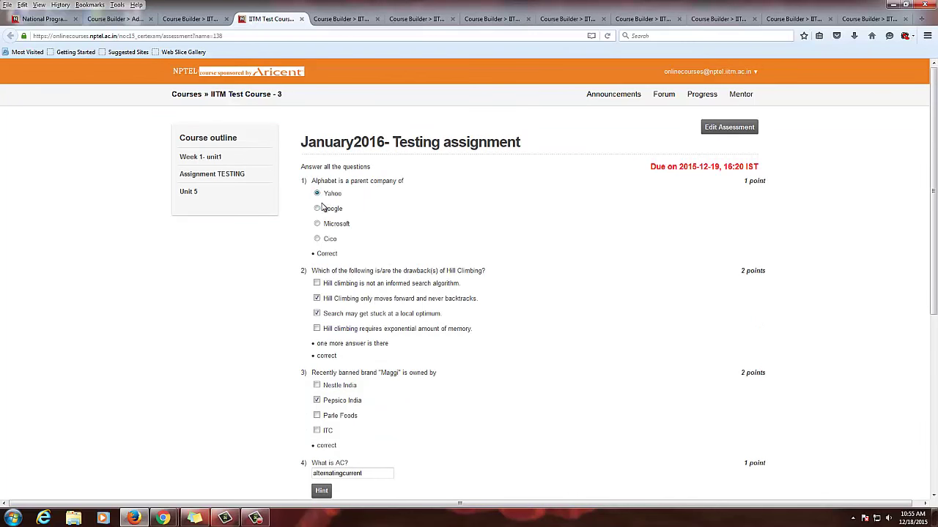
scroll(338, 287, "down", 3)
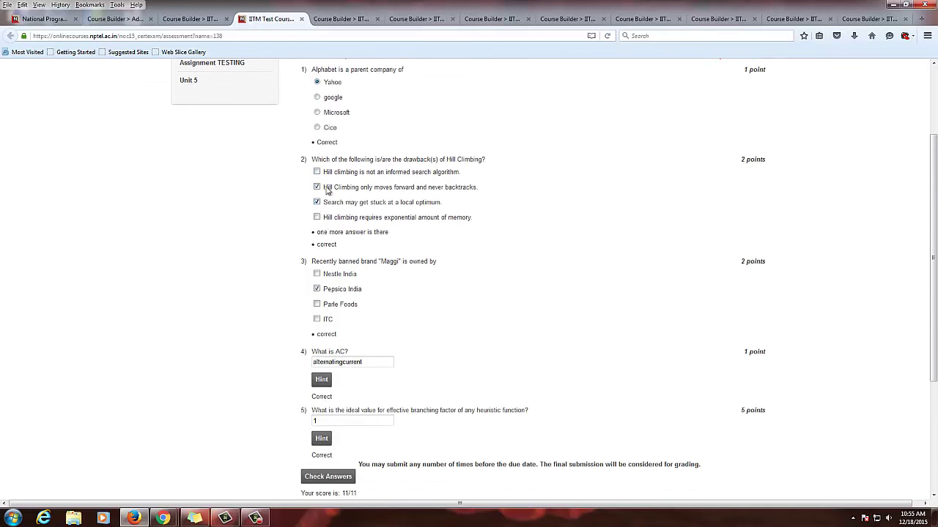
scroll(337, 230, "up", 3)
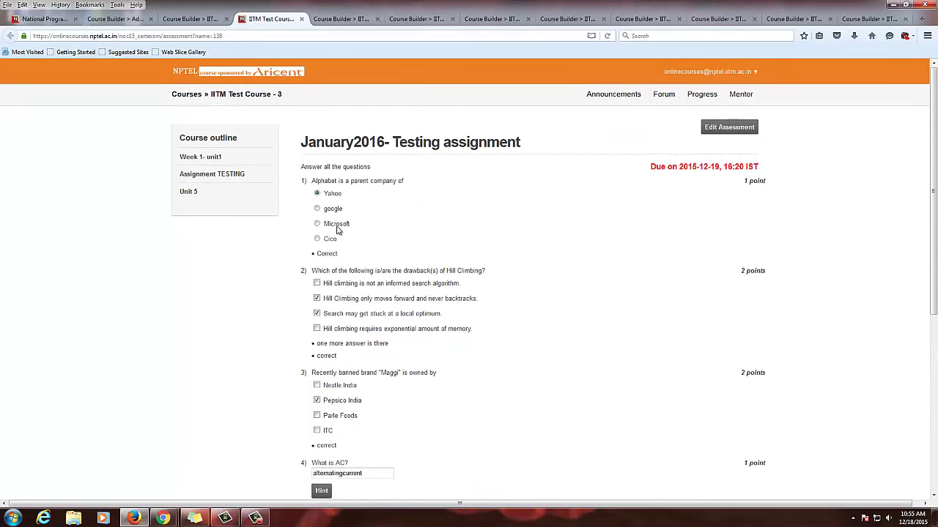
left_click(317, 314)
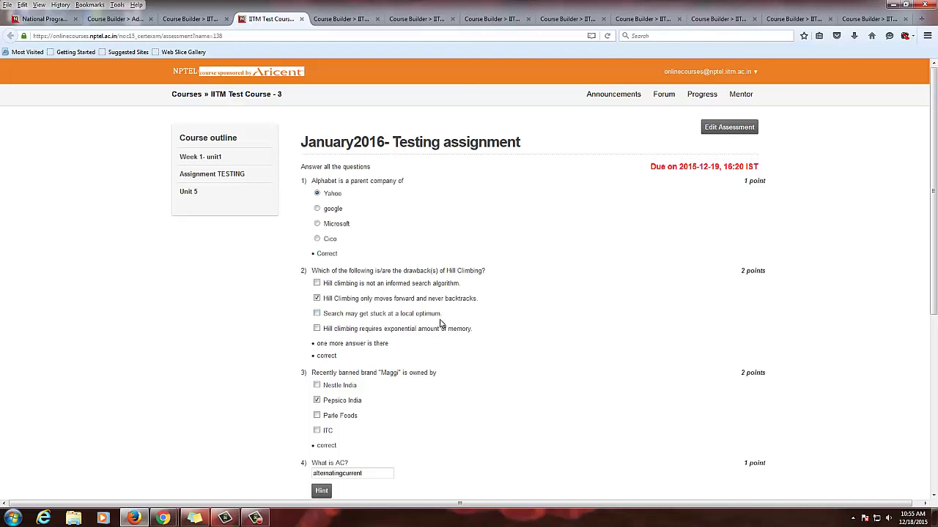
left_click(317, 329)
scroll(408, 371, "down", 3)
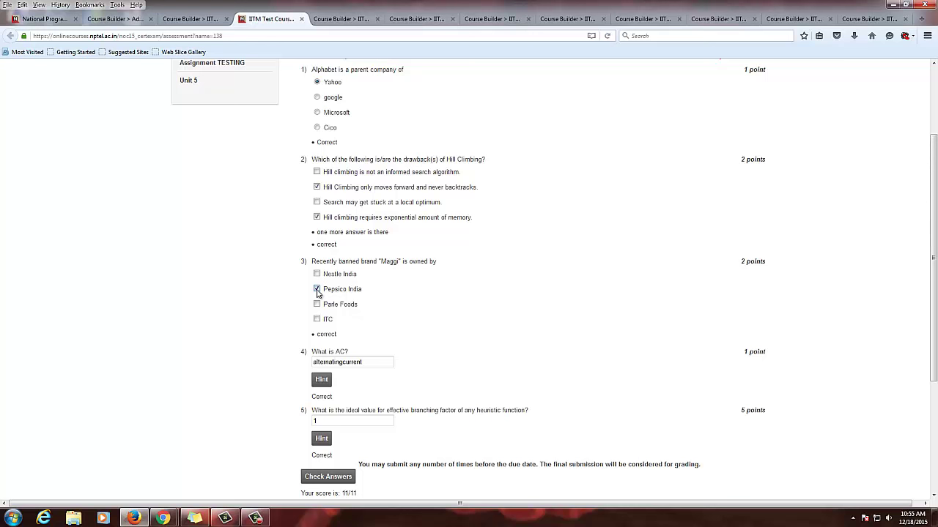
left_click(319, 275)
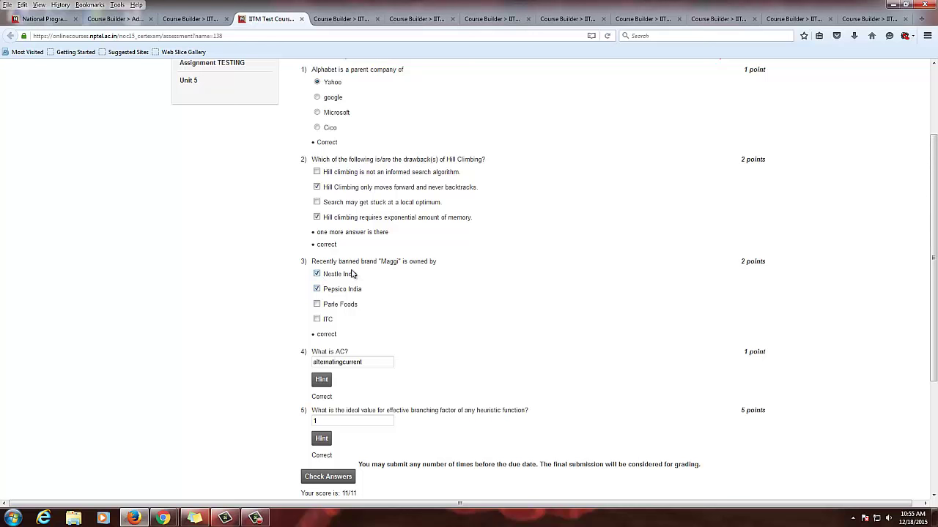
left_click(317, 291)
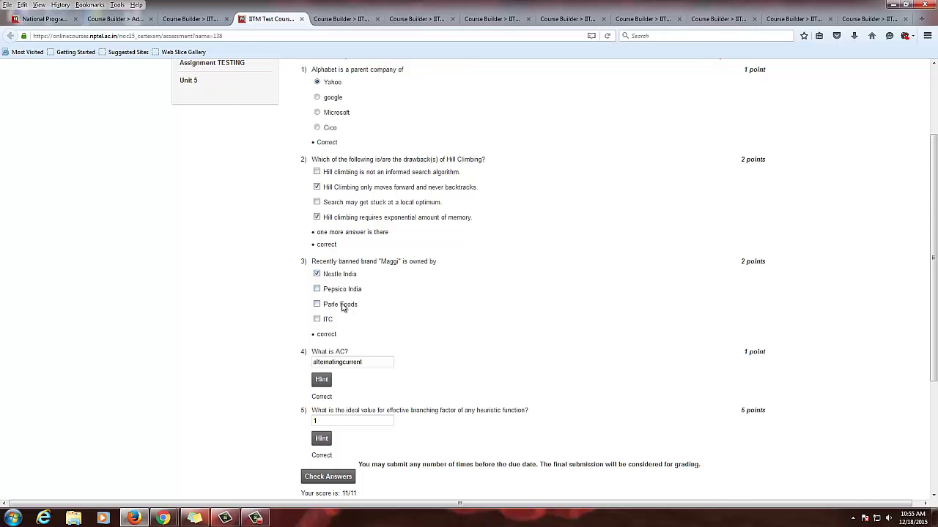
Step: Change the answer of question 4 to "alternating current" and of question 5 to "1.0", and check the answers
left_click(356, 362)
left_click(343, 362)
left_click(326, 422)
left_click(334, 483)
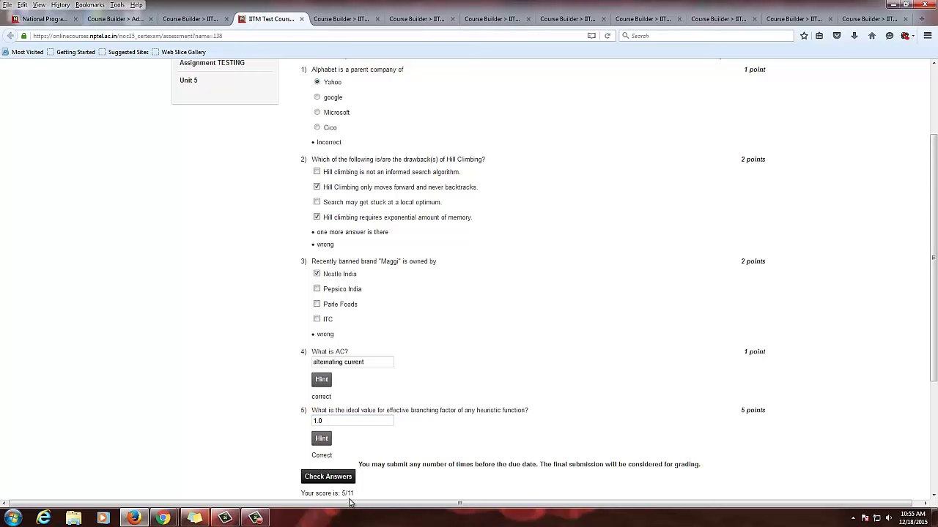
Step: Review the new score against each question's points and the feedback under the changed answers
scroll(354, 495, "up", 3)
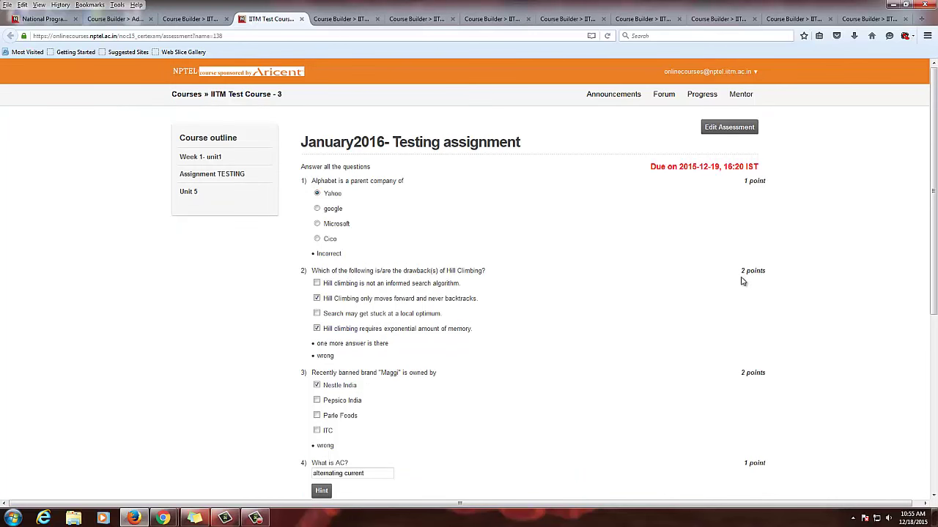
left_click_drag(739, 270, 763, 273)
left_click(735, 283)
scroll(503, 353, "down", 3)
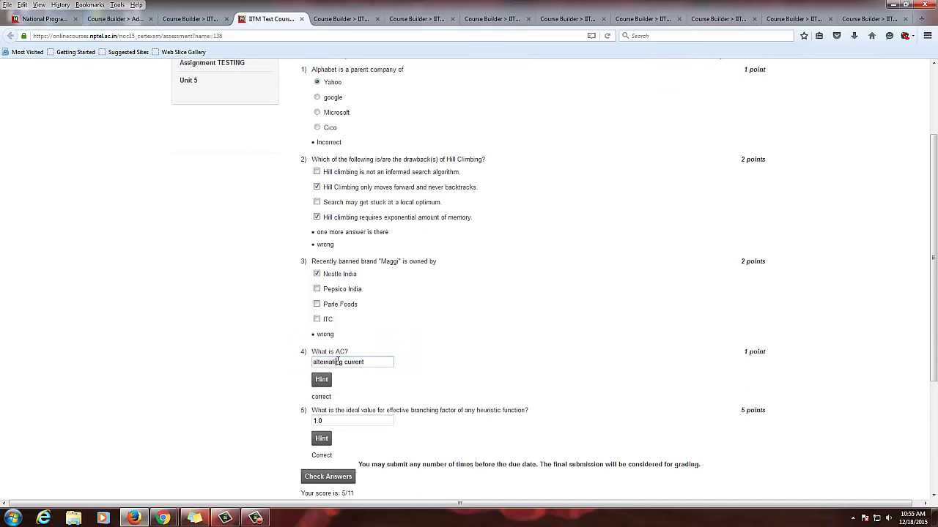
scroll(350, 364, "down", 3)
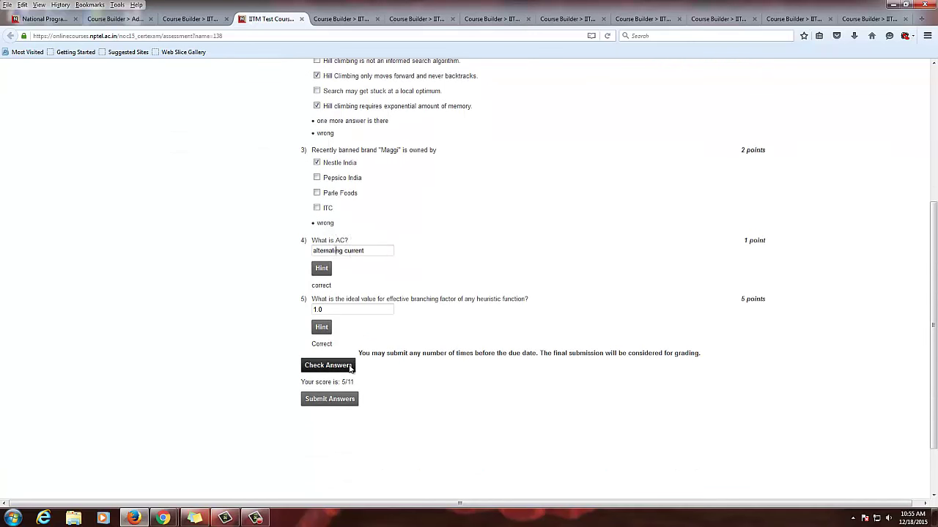
scroll(350, 368, "up", 3)
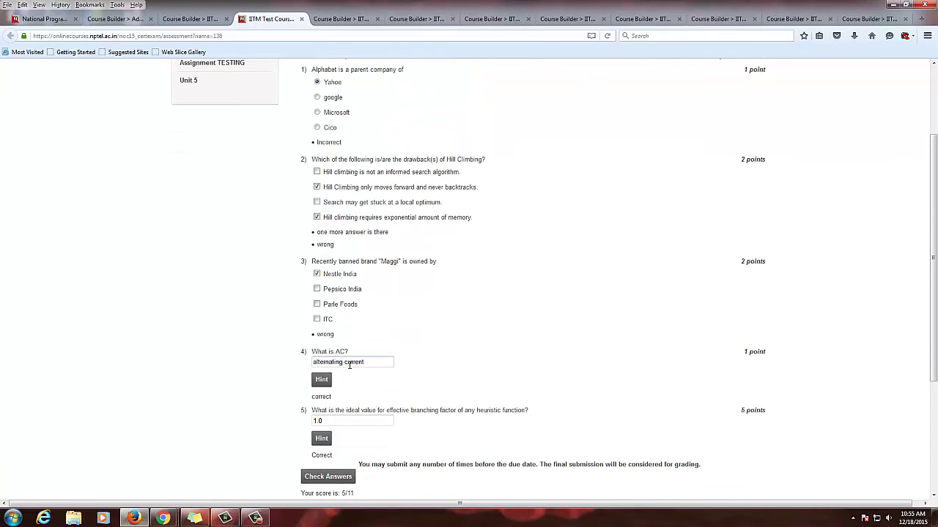
scroll(365, 381, "down", 3)
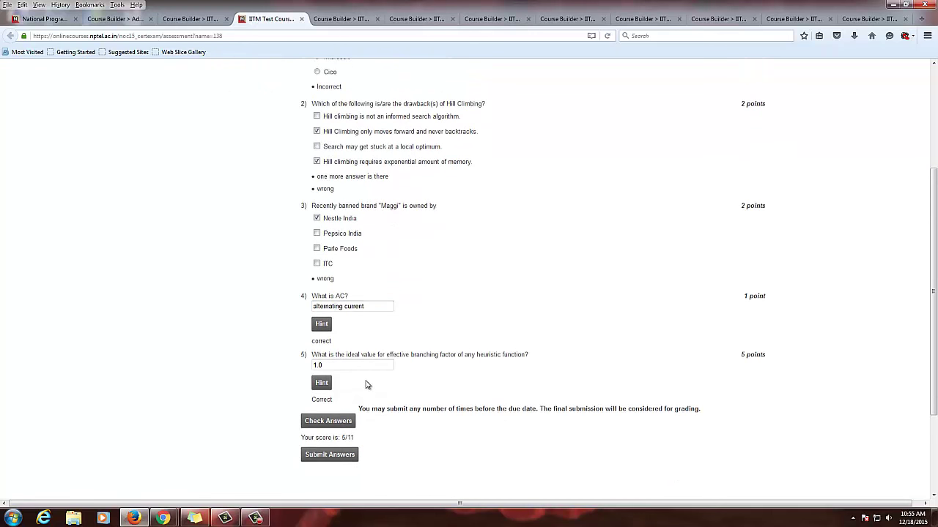
Step: Look over the checked answers up to question 1 and reload the January2016- Testing assignment
scroll(368, 390, "up", 3)
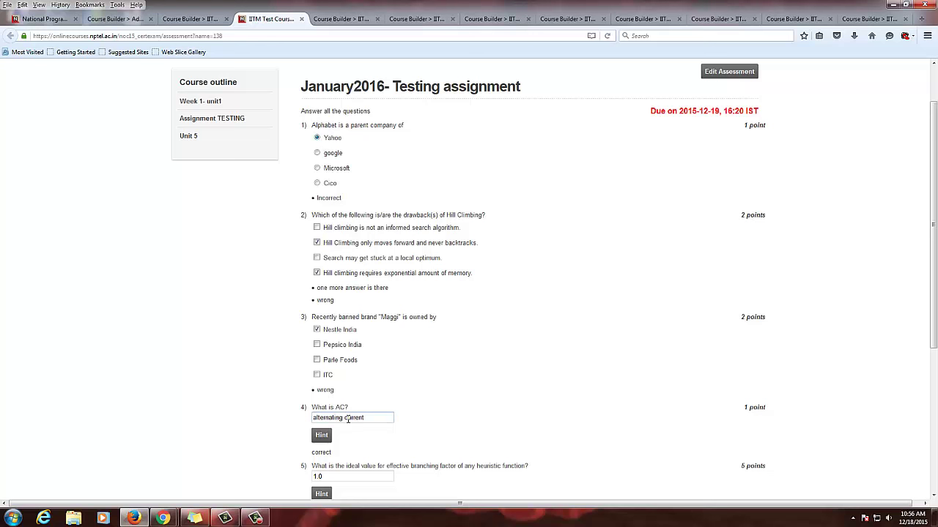
left_click_drag(322, 478, 305, 469)
left_click(317, 480)
scroll(406, 440, "up", 2)
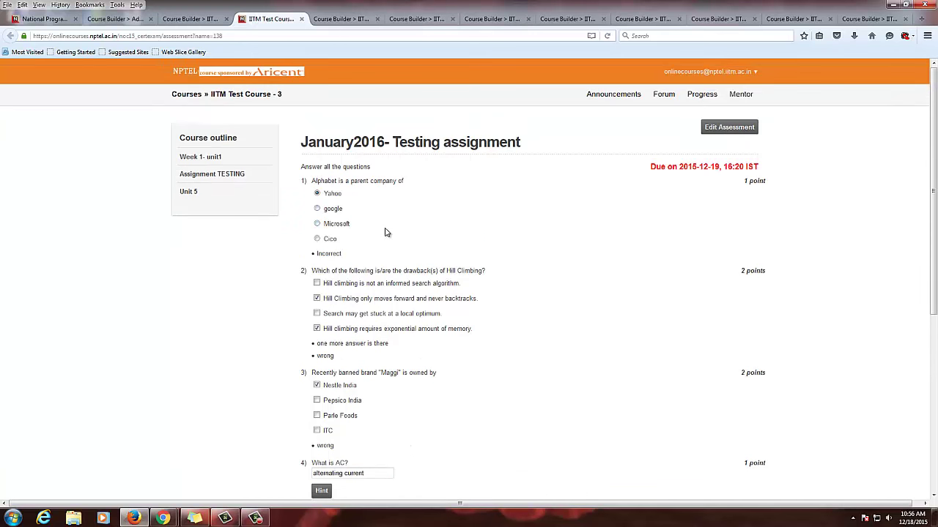
key("F5")
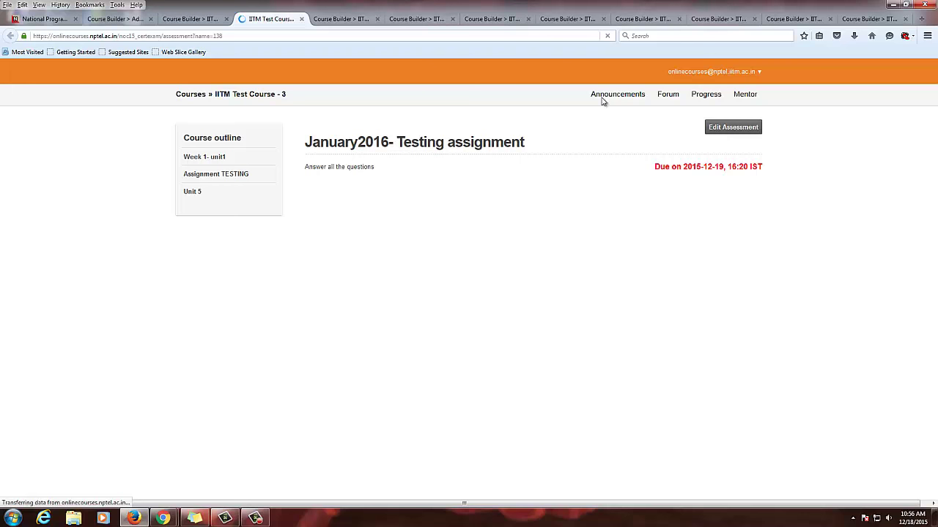
Step: Try a weight of 1 for Jan2016-q2 in the January 2016- testing question group, and restore it to 2
left_click(642, 25)
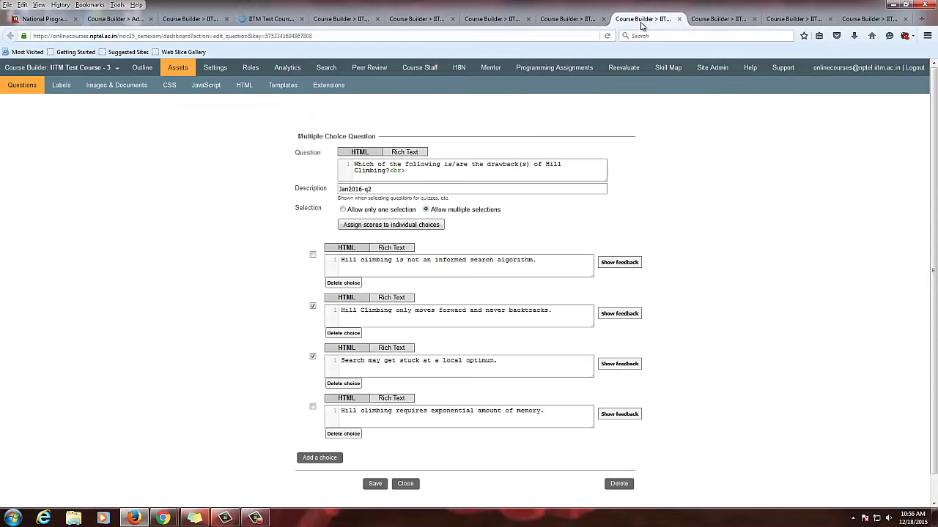
left_click(496, 22)
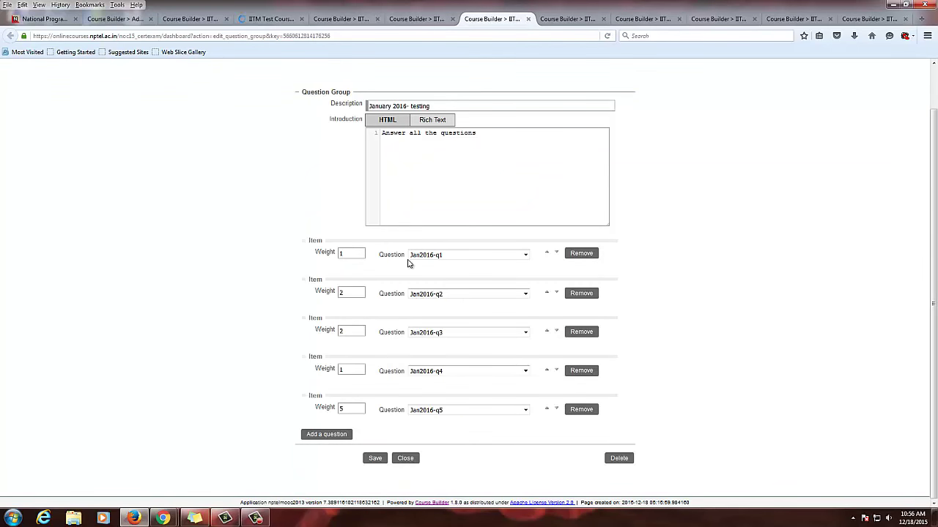
double_click(340, 292)
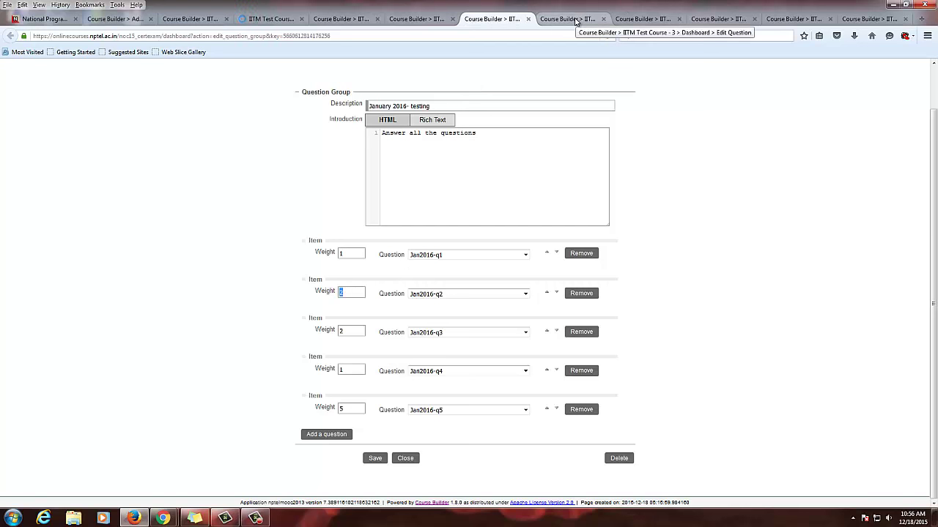
key("BackSpace")
type("1")
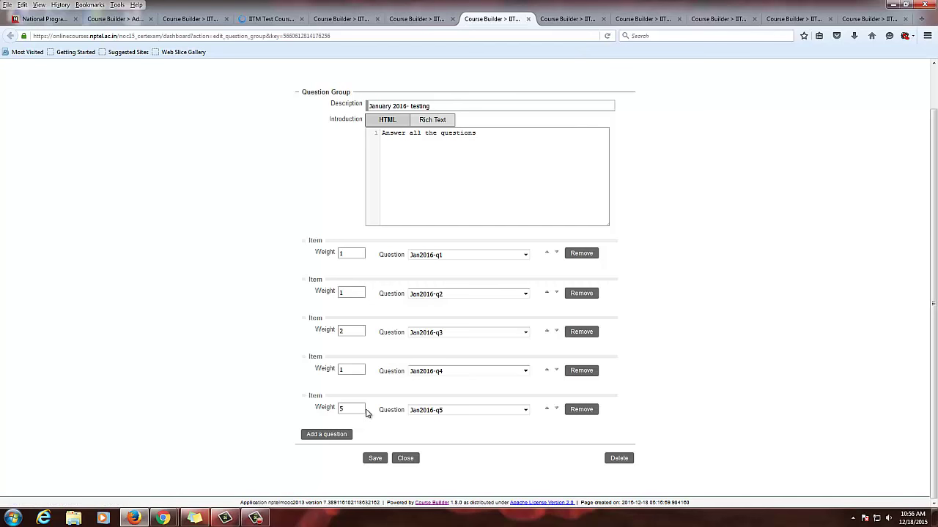
Step: Look through the question group, the Jan2016 question editors and the assessment settings while the assignment reloads
left_click(272, 20)
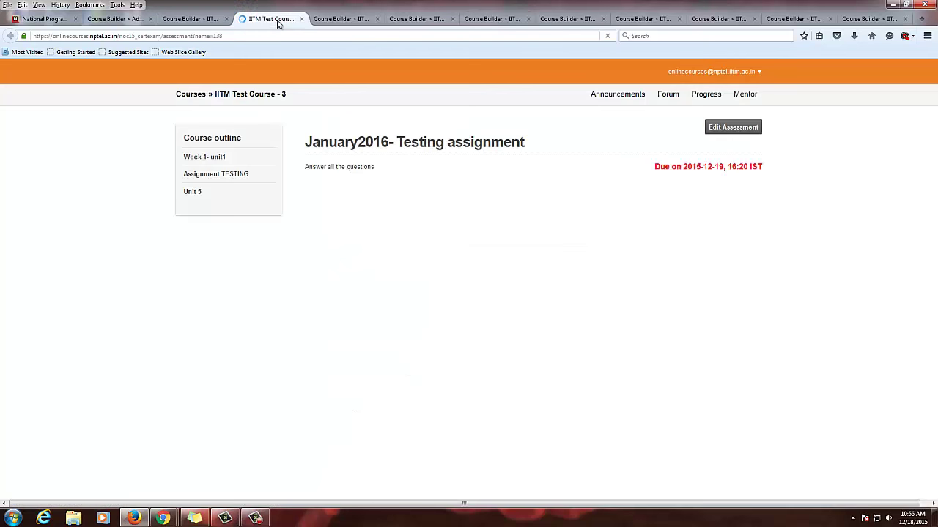
left_click(489, 20)
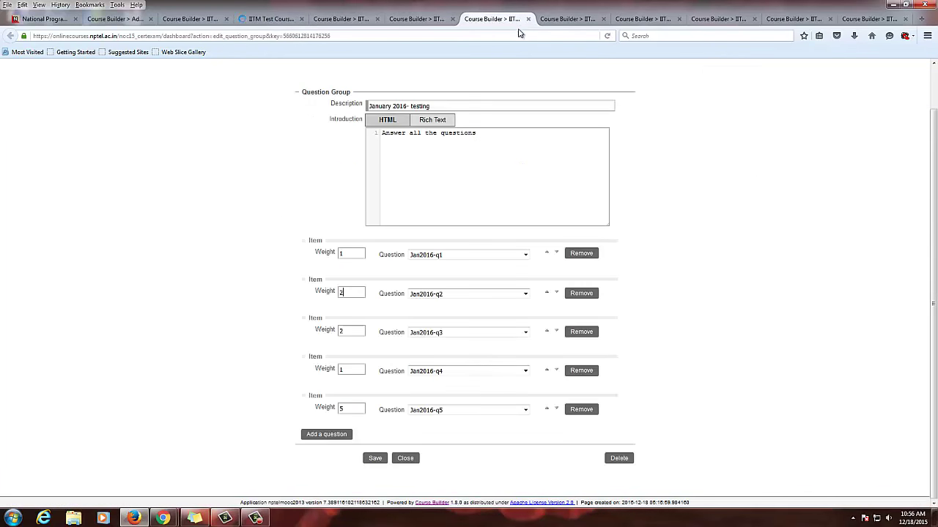
left_click(557, 22)
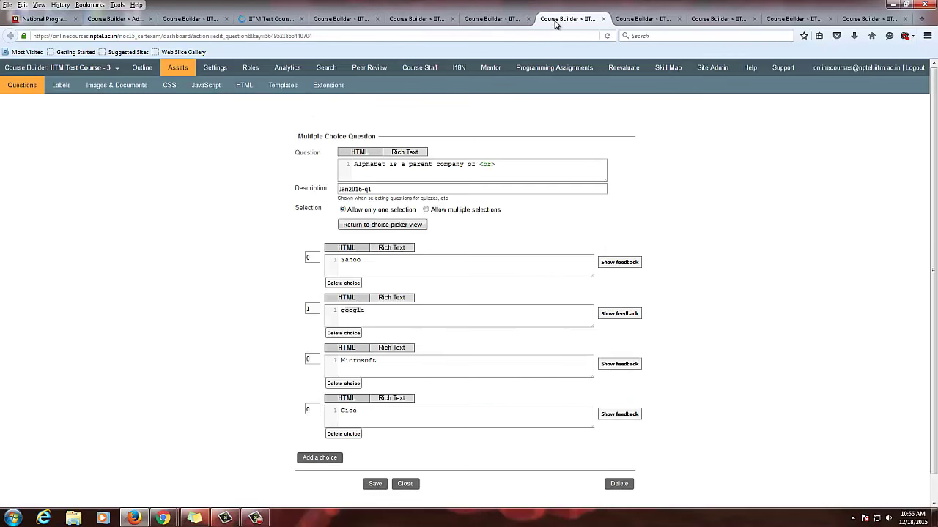
left_click(642, 20)
left_click(726, 20)
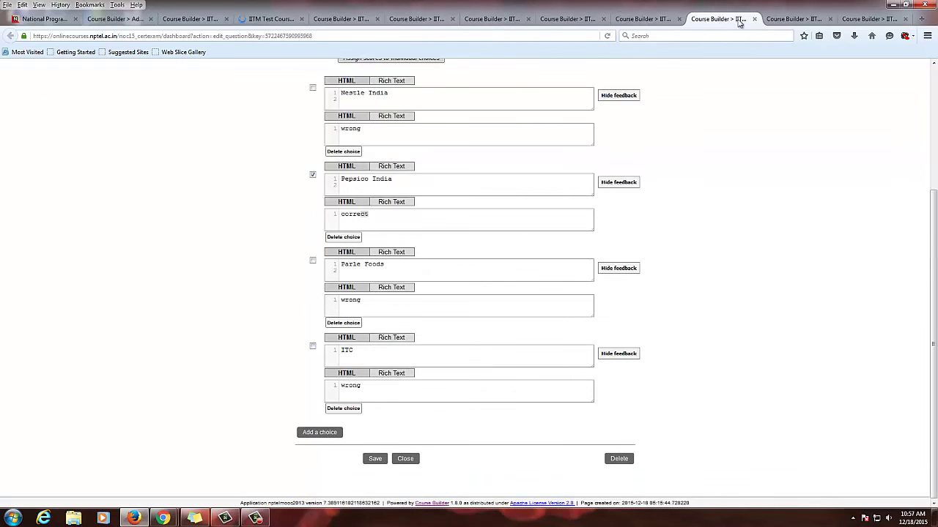
left_click(806, 20)
left_click(848, 22)
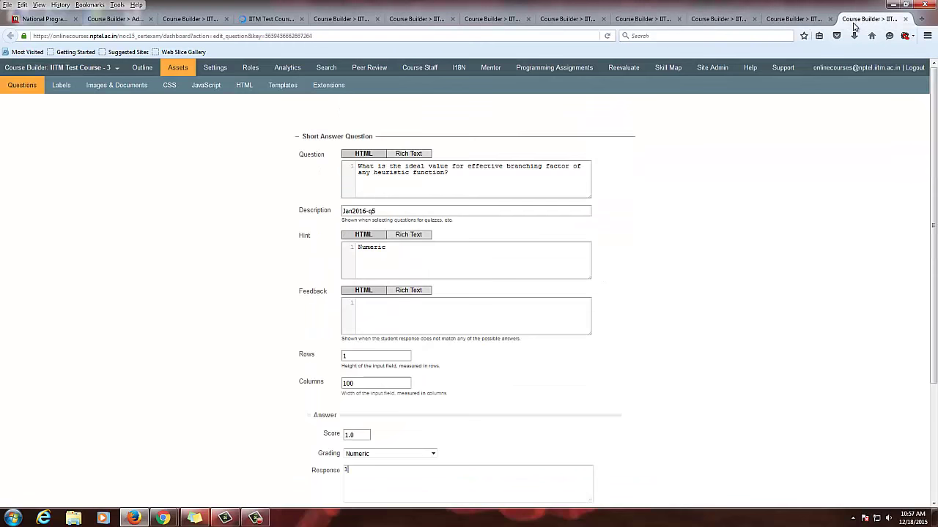
left_click(258, 18)
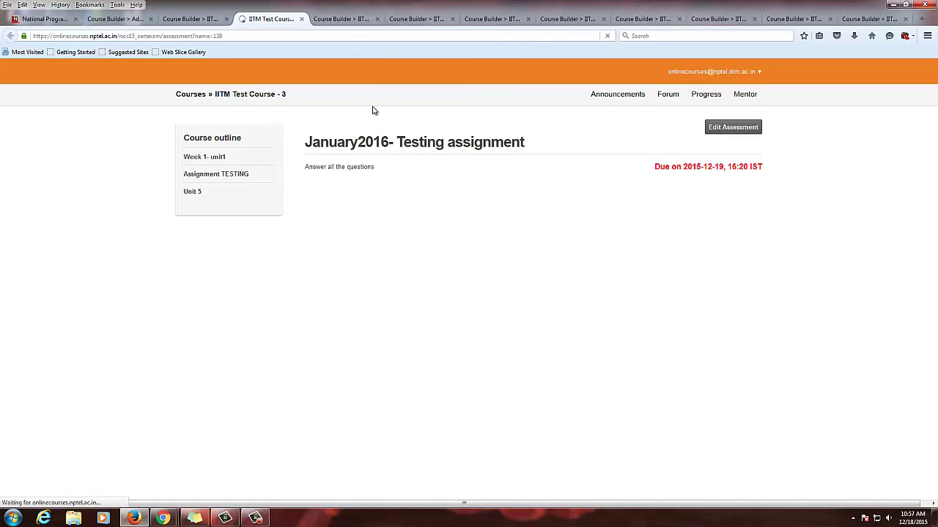
left_click(357, 19)
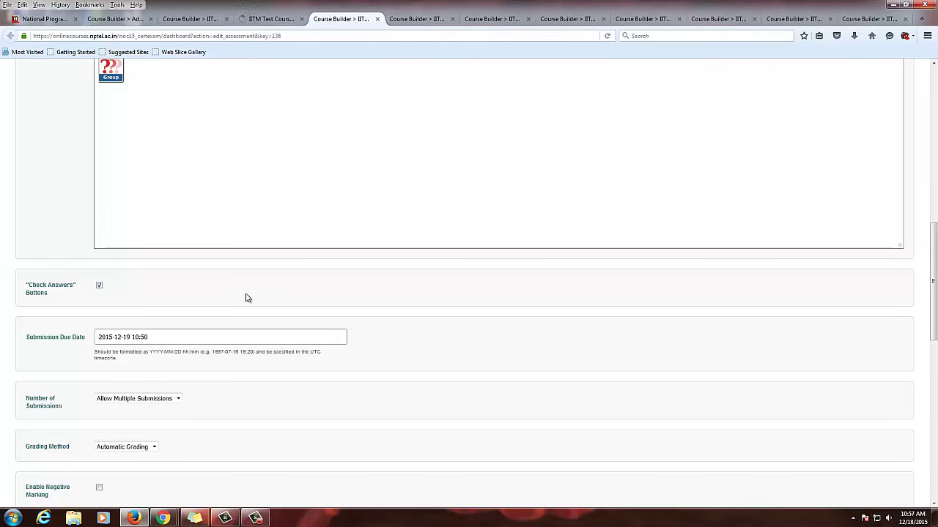
left_click(260, 24)
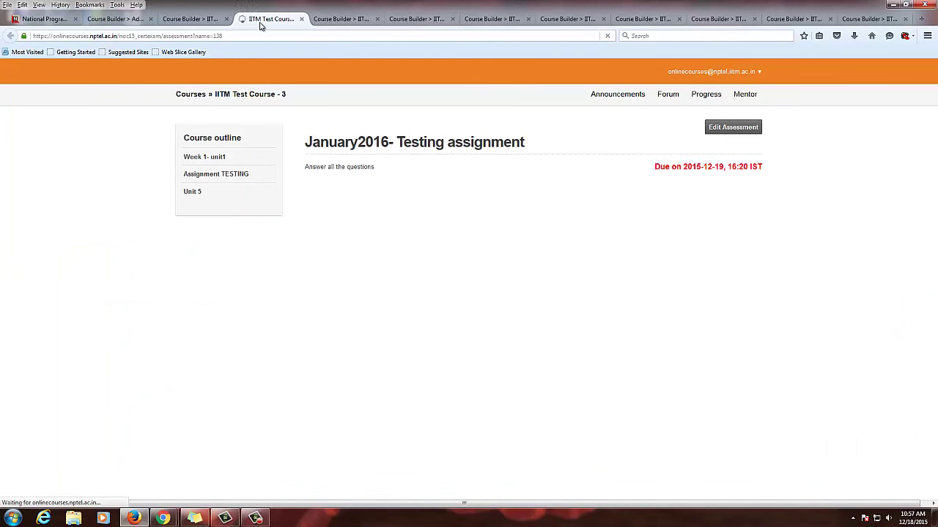
Step: Expand Unit 5 in the course outline and open the January2016- Testing assignment quiz
left_click(203, 194)
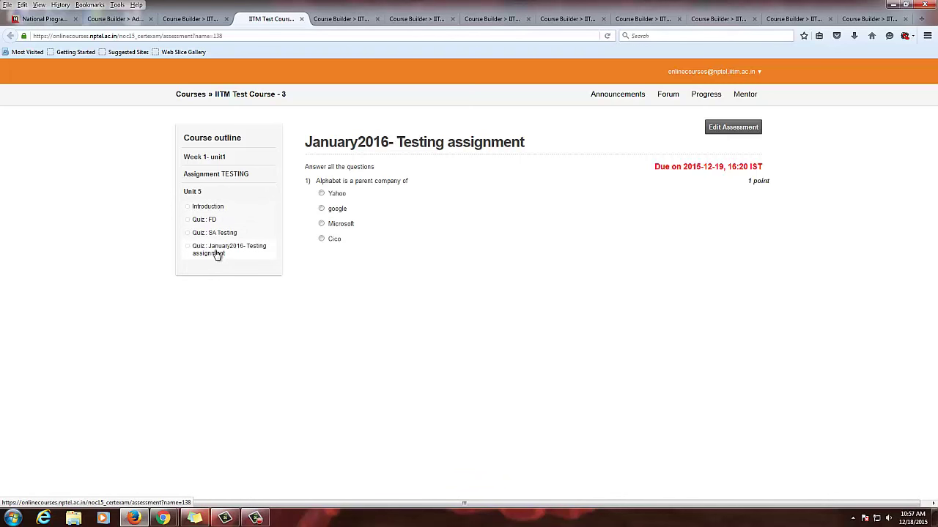
left_click(403, 310)
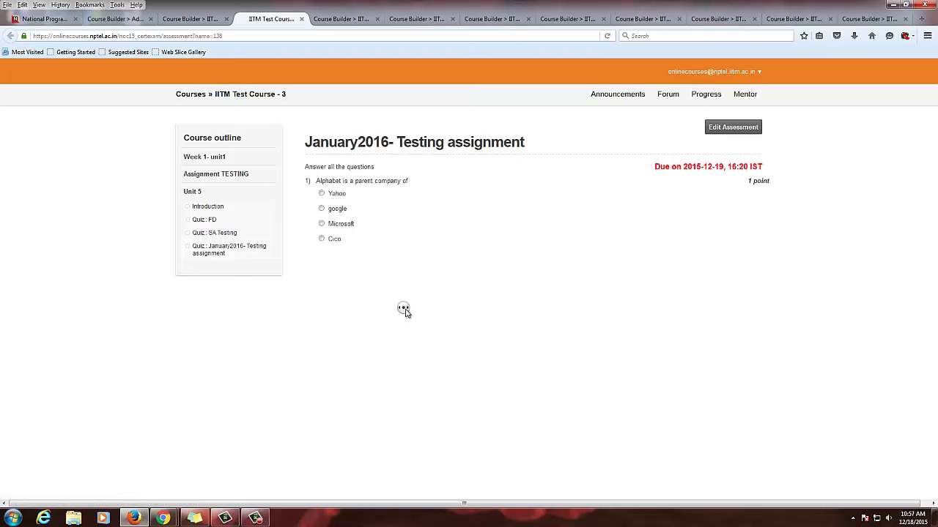
left_click(213, 253)
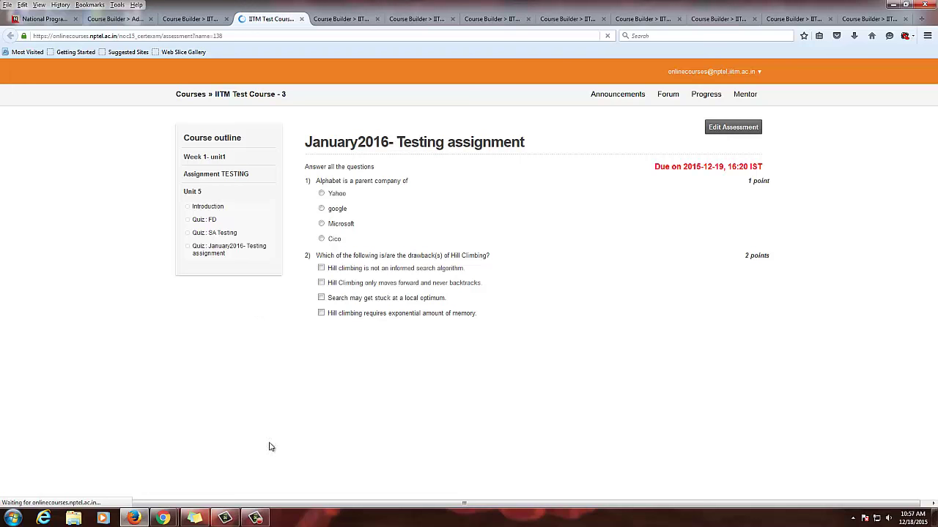
mouse_move(251, 517)
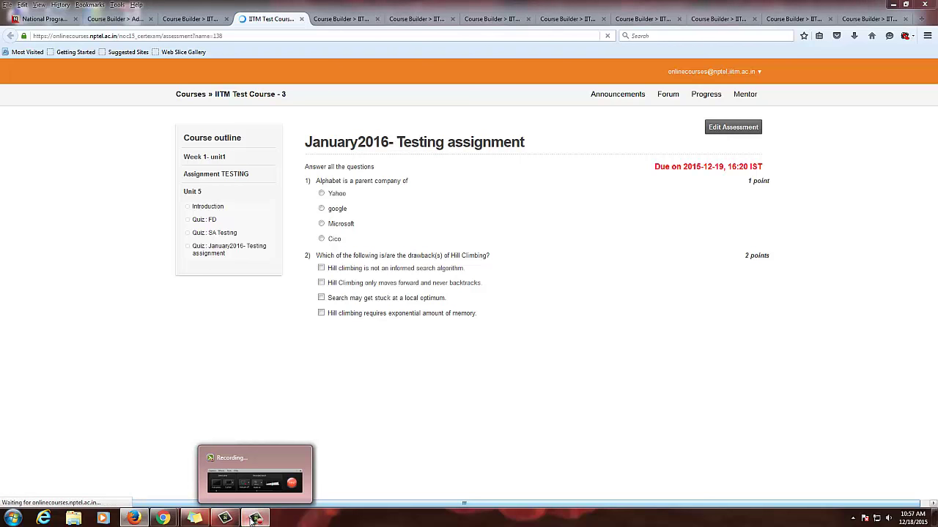
left_click(253, 518)
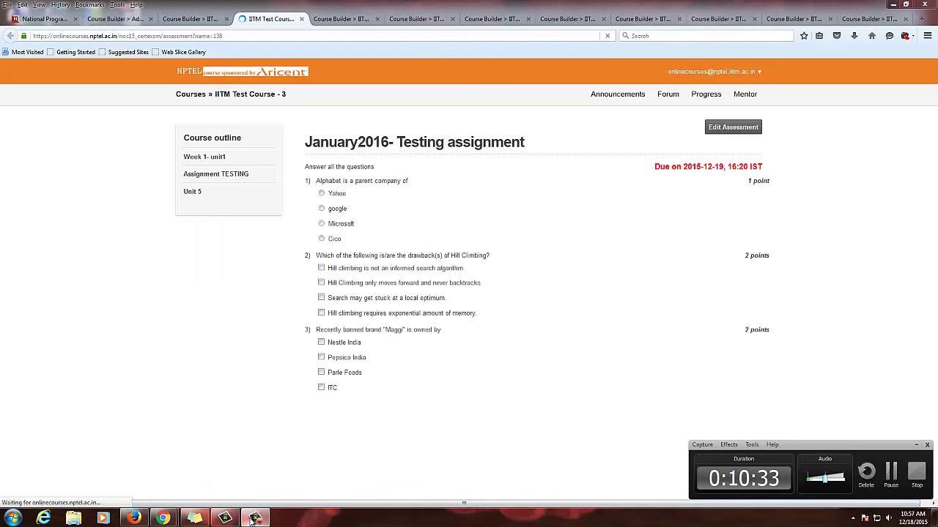
left_click(252, 518)
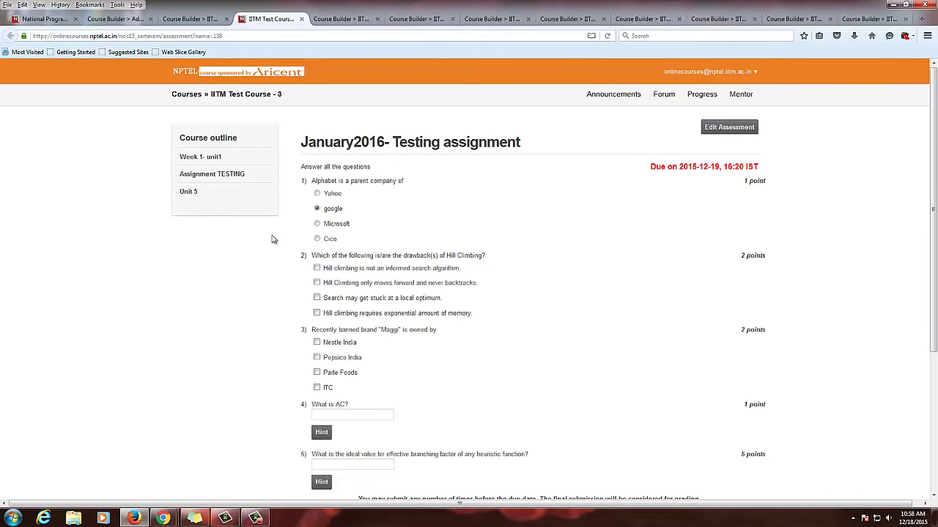
Step: Answer only question 1, with "Yahoo", and check the answers
left_click(318, 196)
scroll(357, 290, "down", 3)
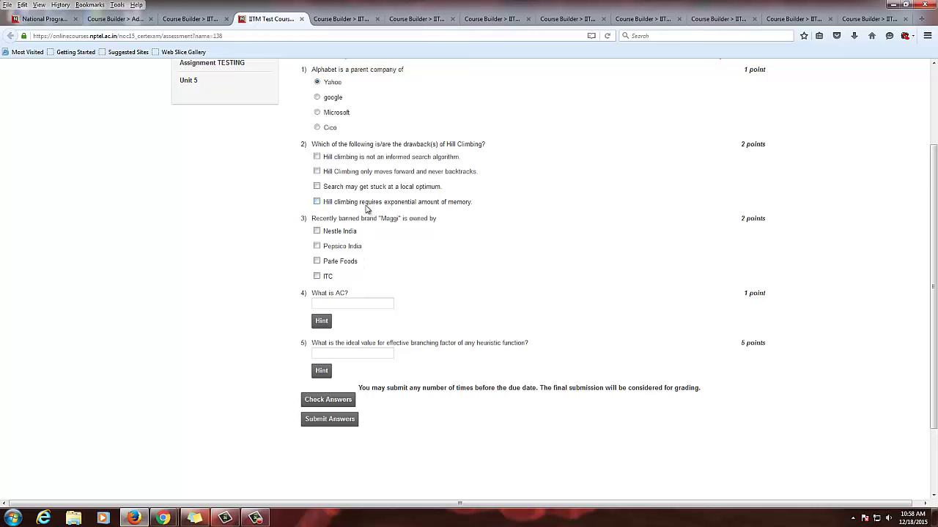
left_click(335, 401)
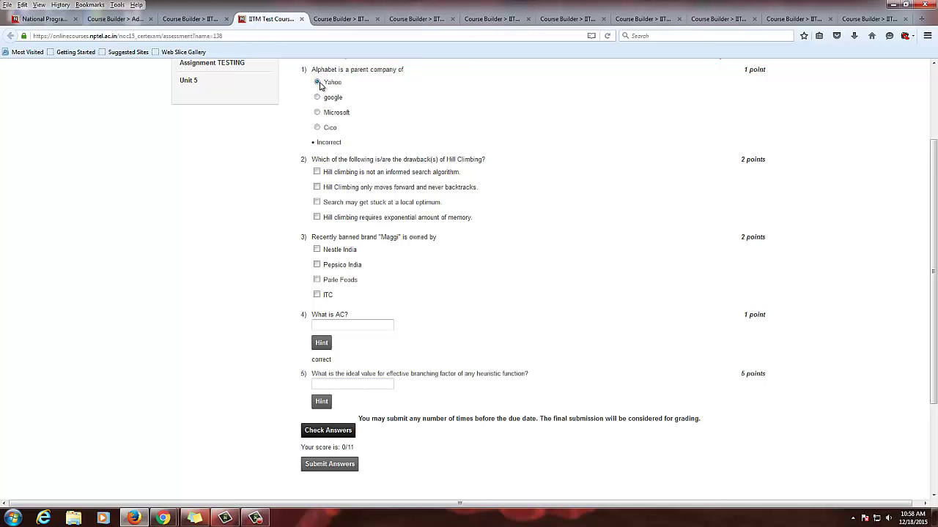
Step: Select the second and third choices of question 2 on Hill Climbing and check the answers
left_click(317, 187)
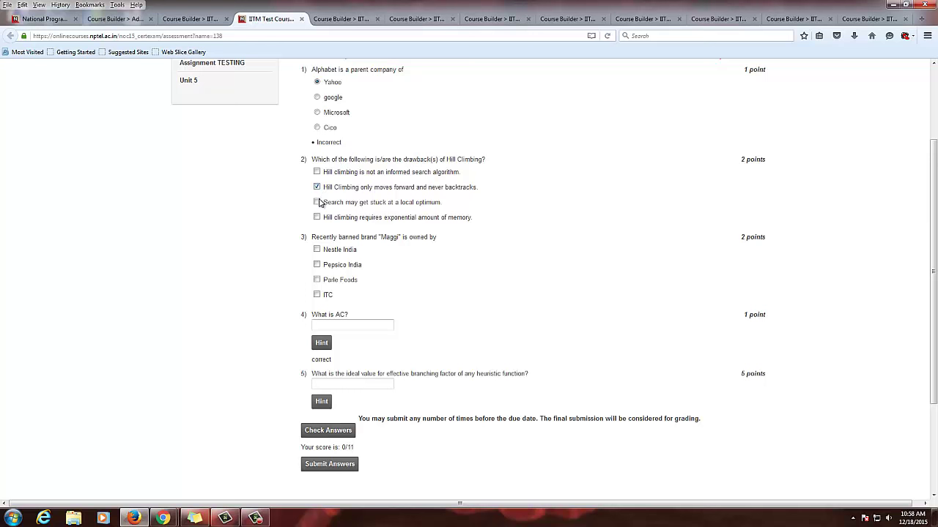
left_click(317, 203)
left_click(331, 432)
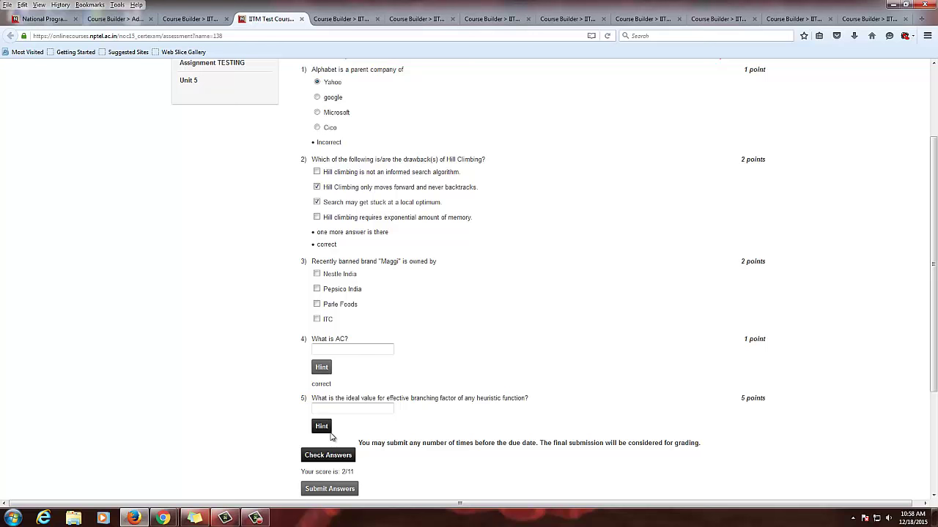
Step: Deselect "Search may get stuck at a local optimum." in question 2, recheck the answers and dismiss the color scheme prompt
left_click(317, 203)
left_click(329, 455)
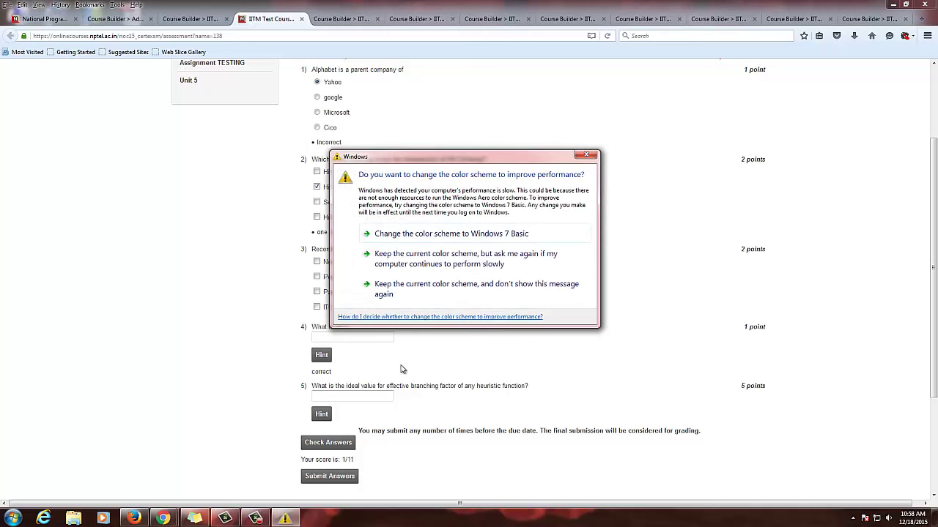
left_click(587, 156)
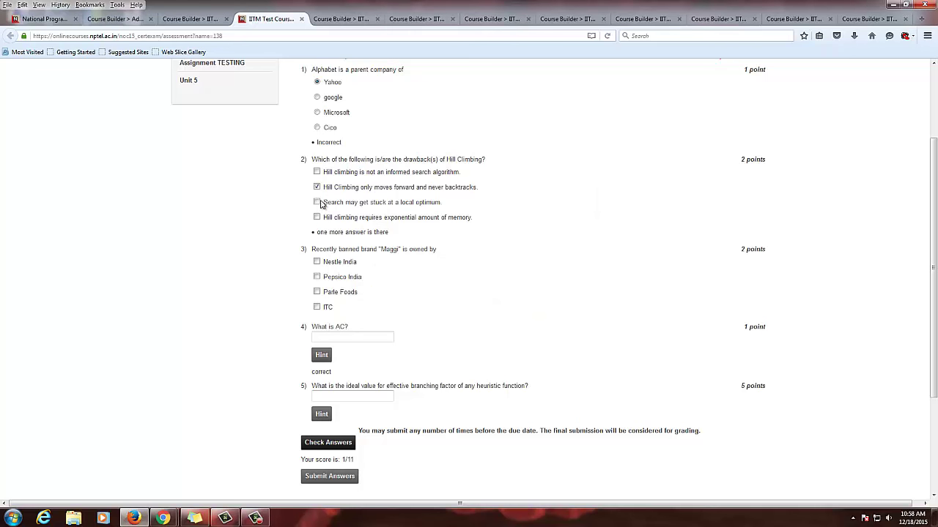
Step: Clear the remaining choice of question 2, answer question 4 with "alternating current" and check the answers
left_click(316, 187)
left_click(349, 335)
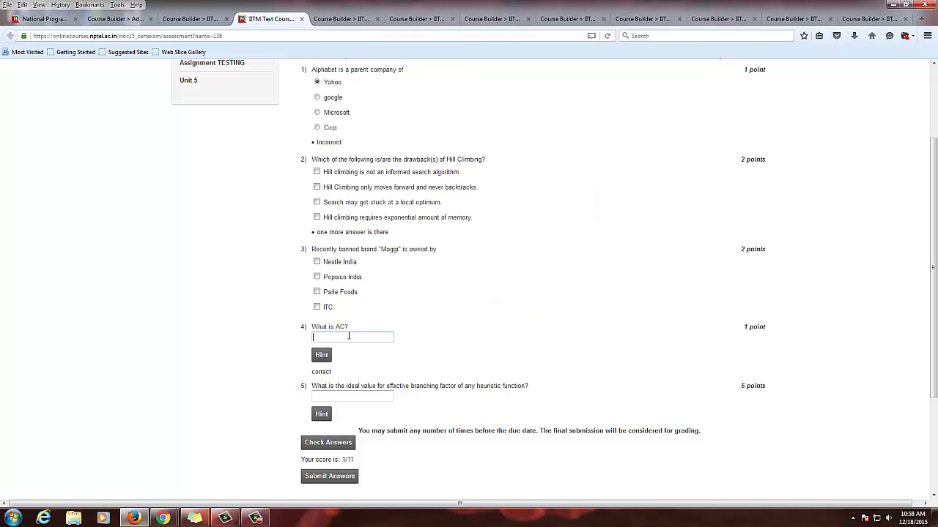
type("alternating current")
left_click(331, 441)
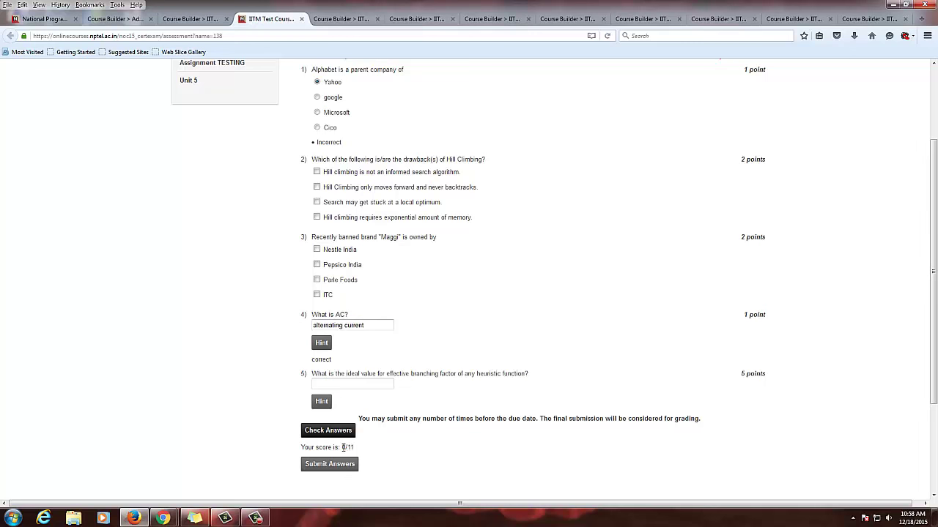
Step: Show the hint for question 4, "What is AC?", and highlight its text
left_click(343, 326)
left_click(322, 343)
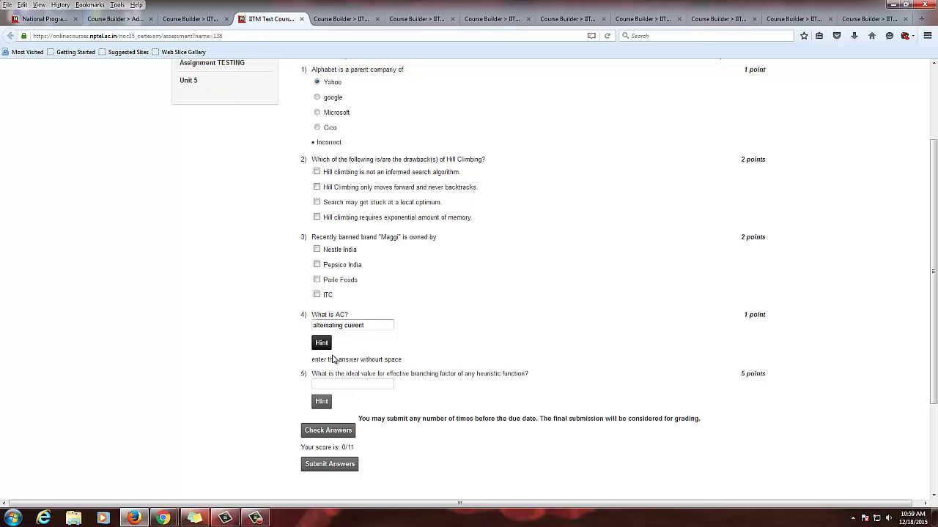
left_click_drag(314, 360, 380, 360)
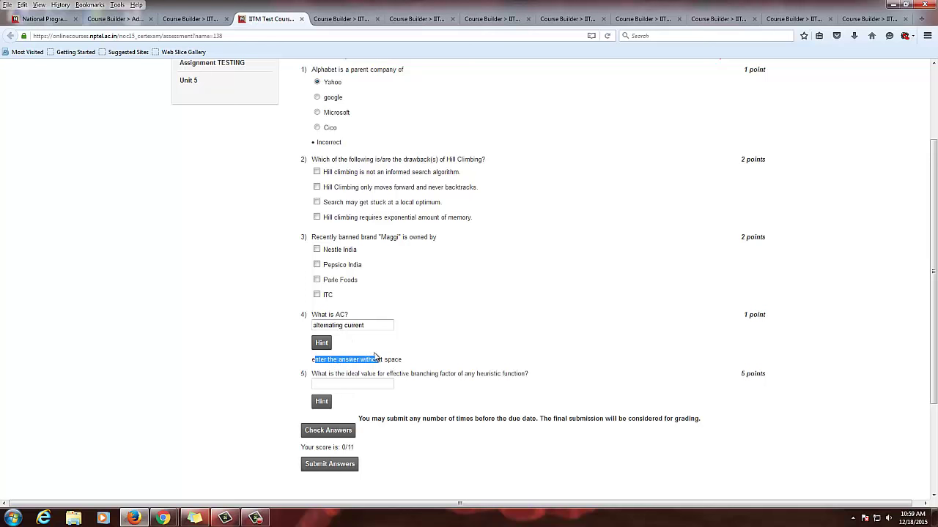
left_click(352, 323)
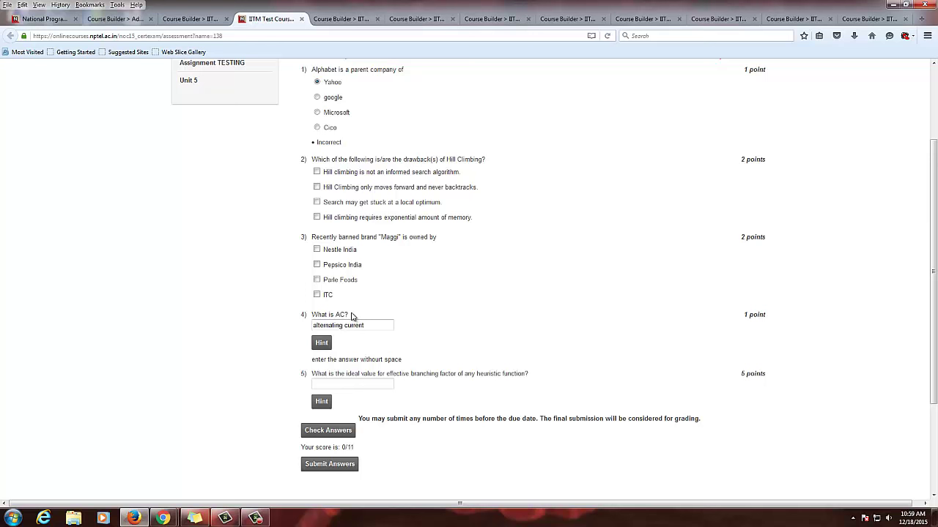
Step: Answer question 5 with "1.0", check the answers and highlight the entered value
left_click(341, 325)
left_click(340, 370)
left_click(319, 380)
type("1.0")
left_click(329, 431)
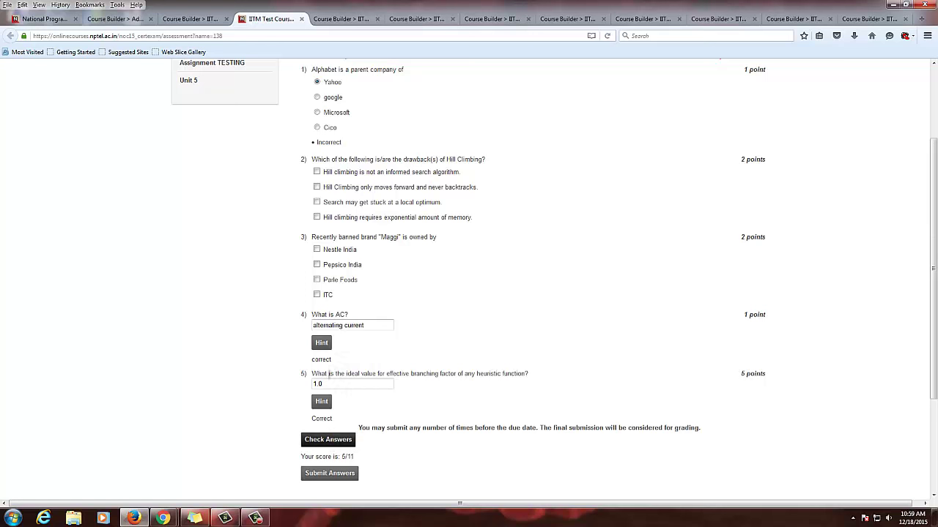
left_click_drag(324, 386, 292, 386)
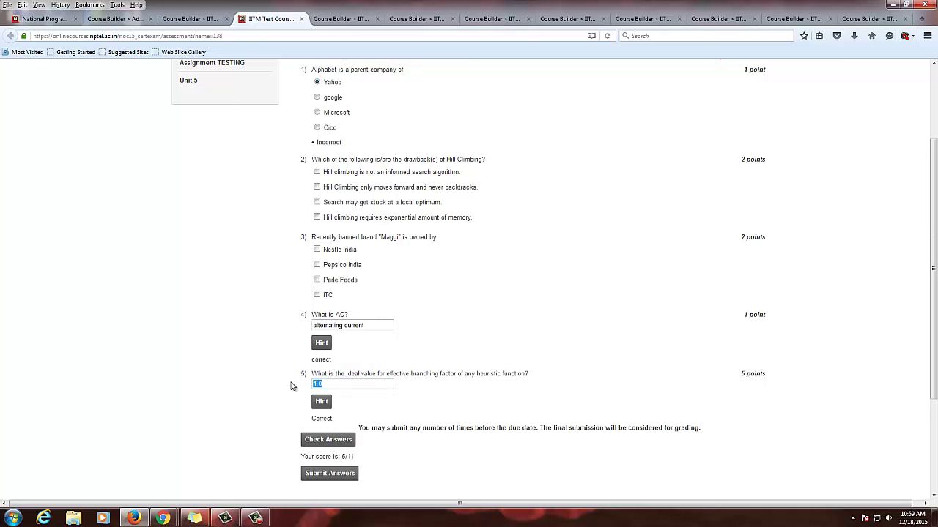
left_click(328, 384)
left_click(264, 379)
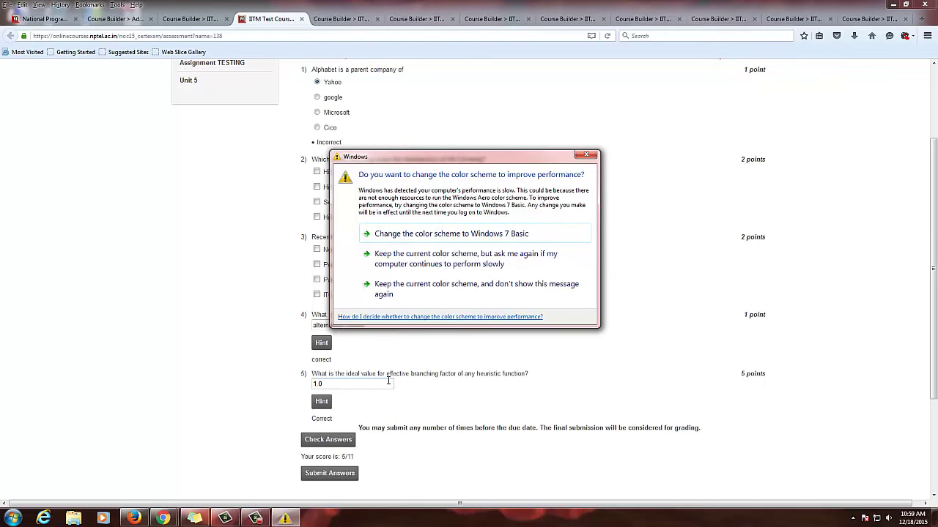
Step: Dismiss the color scheme prompt and look over the checked answers and score of the assignment
left_click(586, 155)
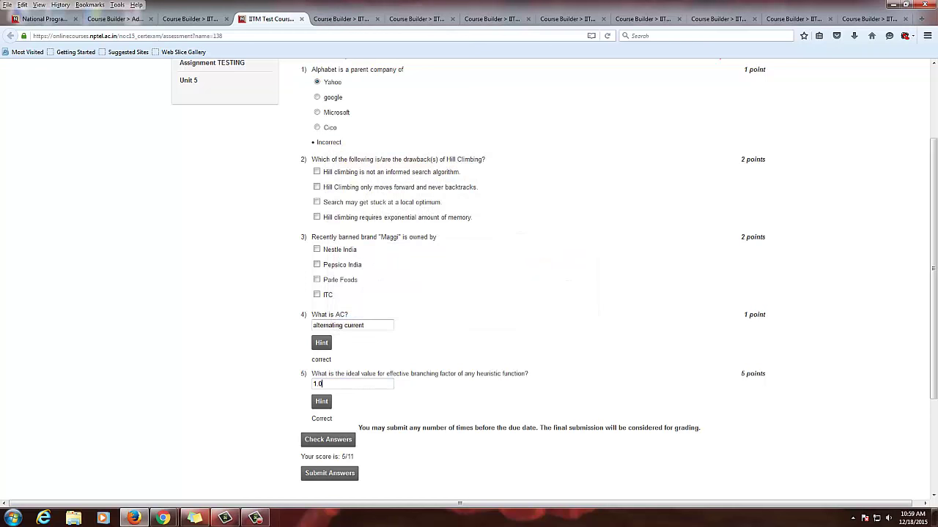
left_click(255, 519)
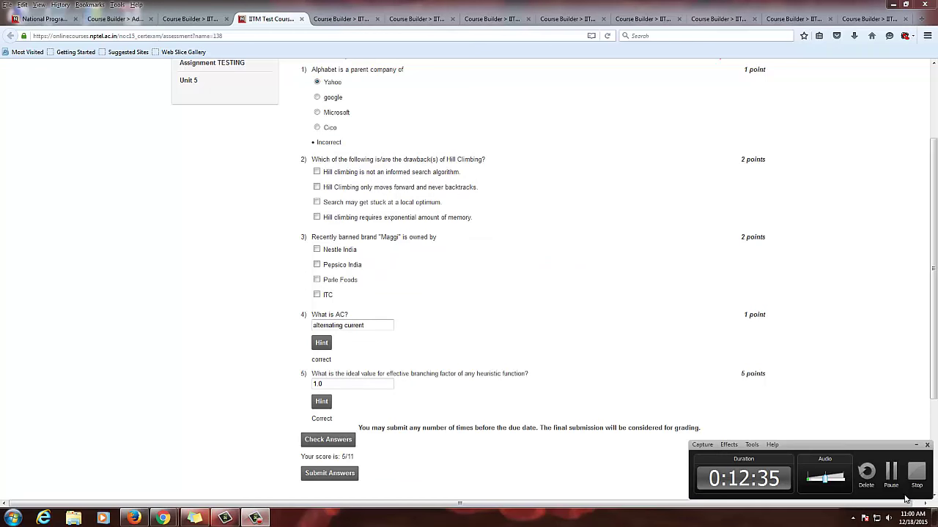
left_click(891, 473)
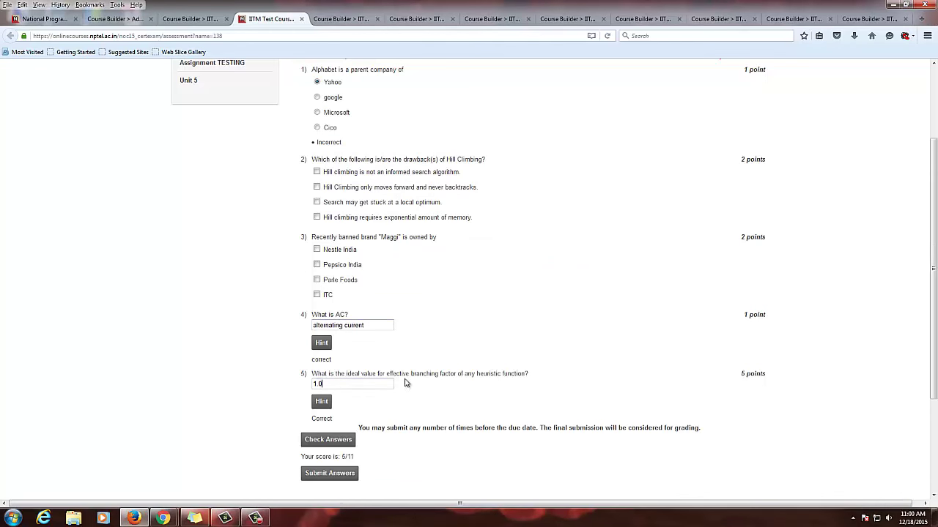
scroll(418, 382, "up", 3)
scroll(428, 383, "down", 6)
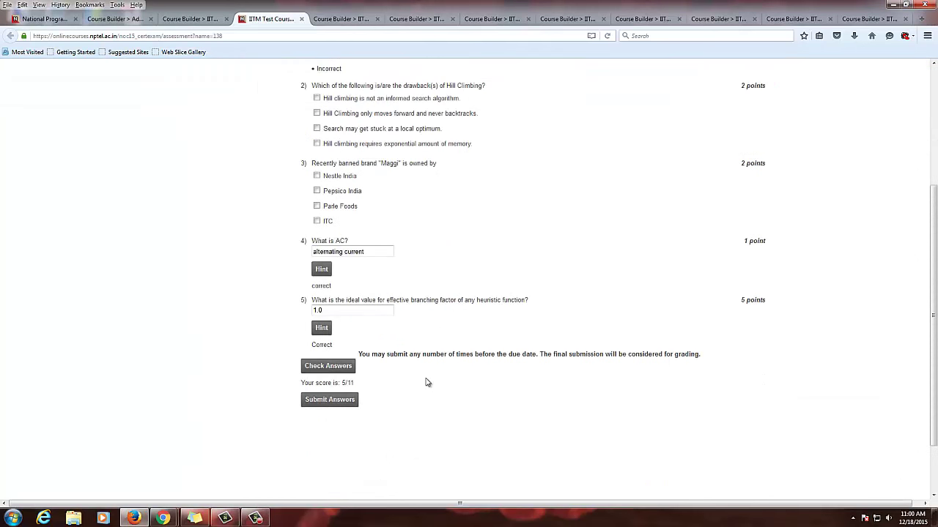
left_click(325, 329)
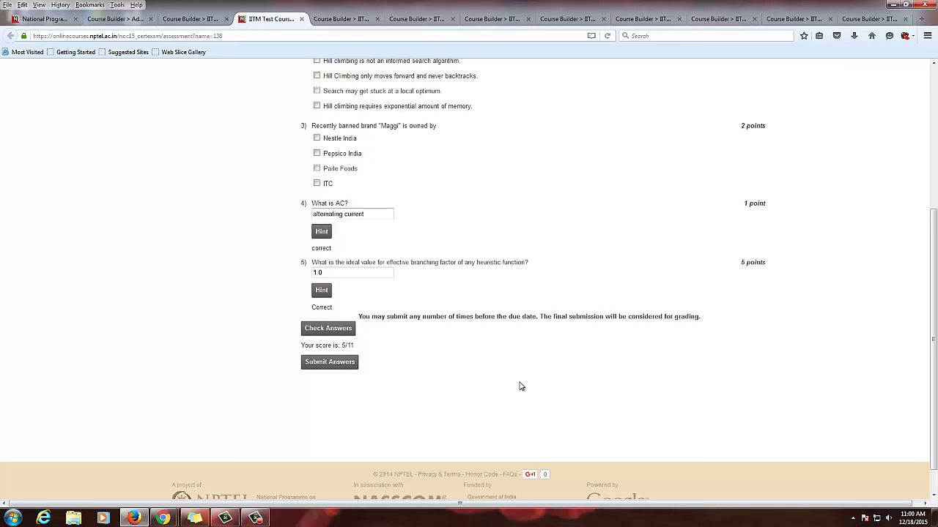
scroll(520, 387, "up", 3)
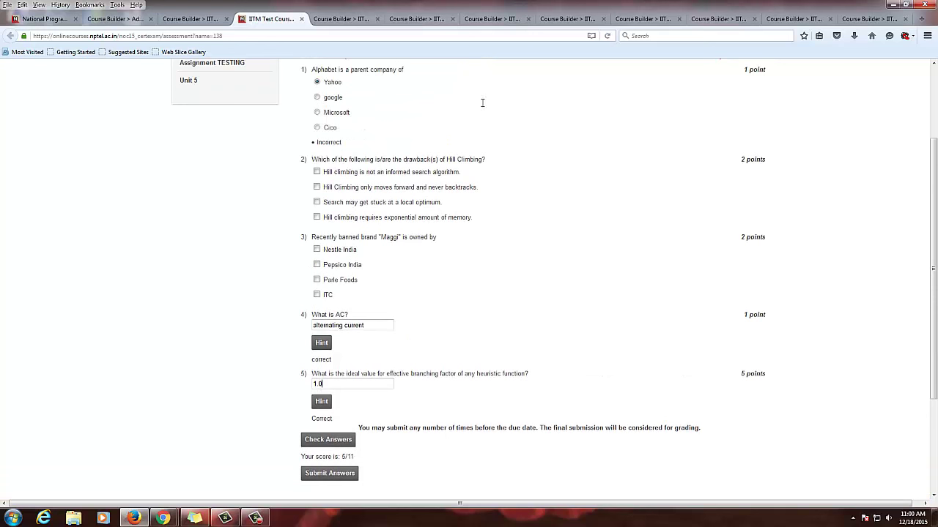
Step: Remove the last digit of the day from the assessment's submission due date and submit the answers on the assignment page
left_click(207, 21)
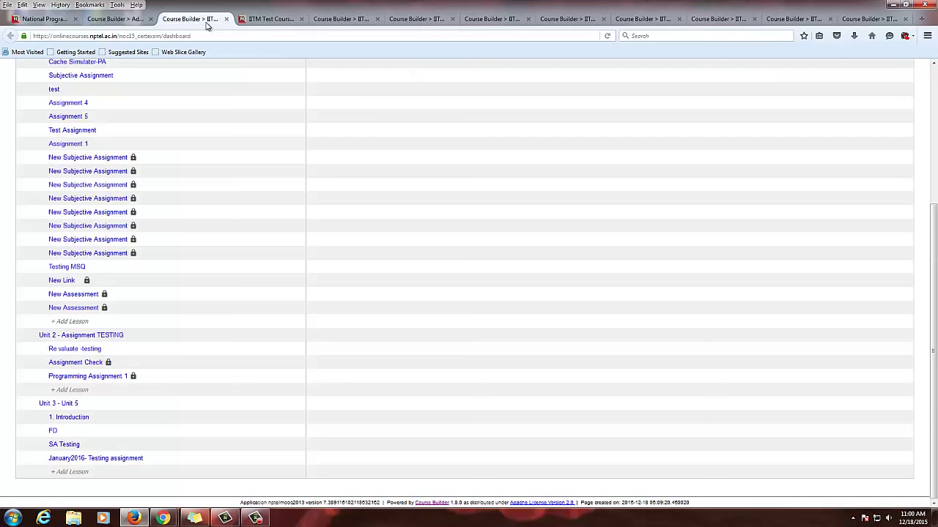
left_click(335, 22)
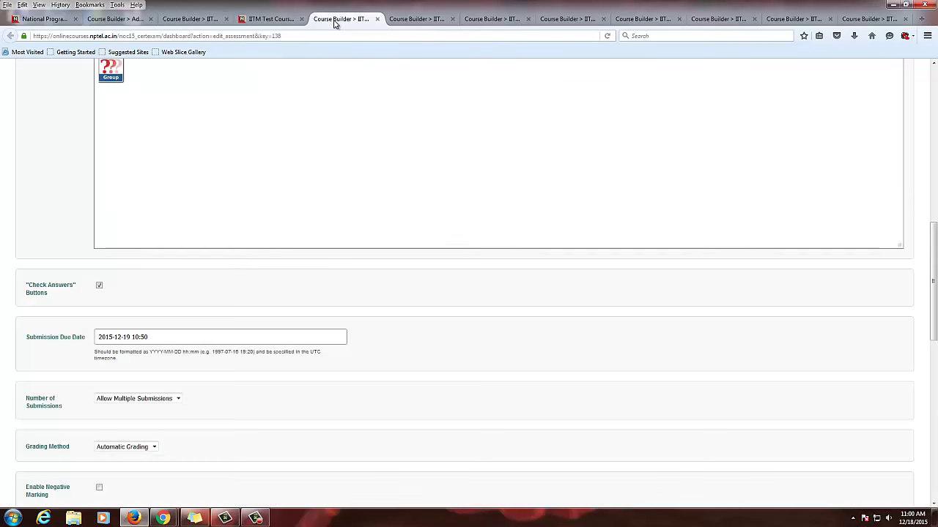
left_click(130, 337)
key("BackSpace")
left_click(279, 22)
left_click(331, 480)
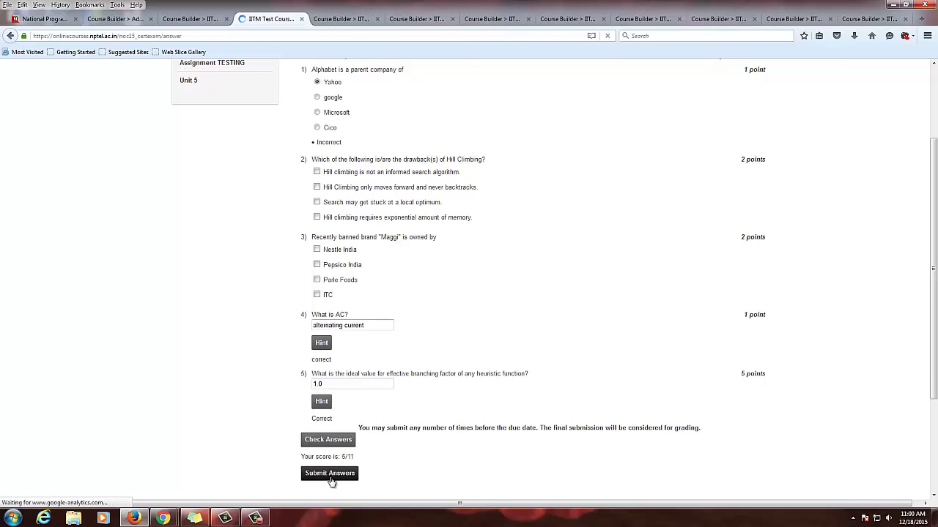
left_click(205, 18)
left_click(334, 18)
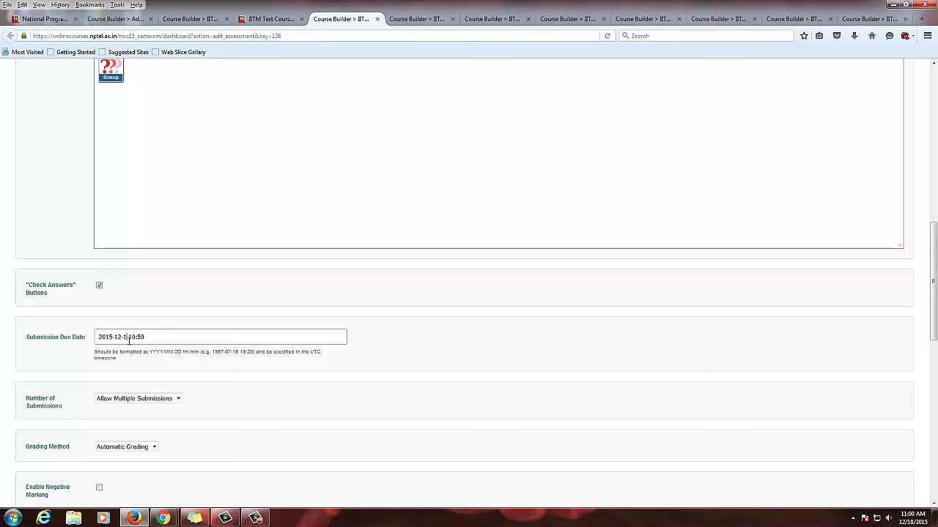
type("6")
scroll(129, 345, "down", 10)
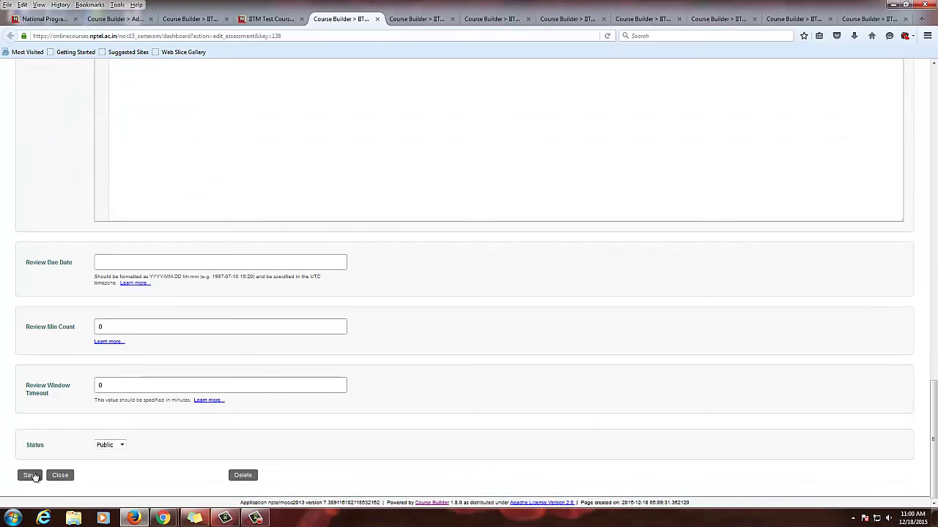
left_click(33, 476)
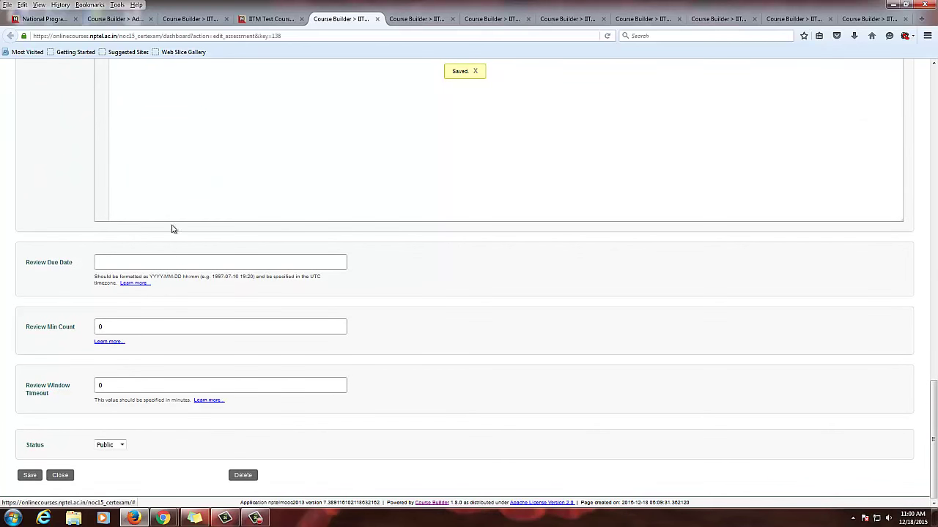
Step: Open the course's Progress page and highlight the score of "January2016- Testing assignment"
left_click(268, 22)
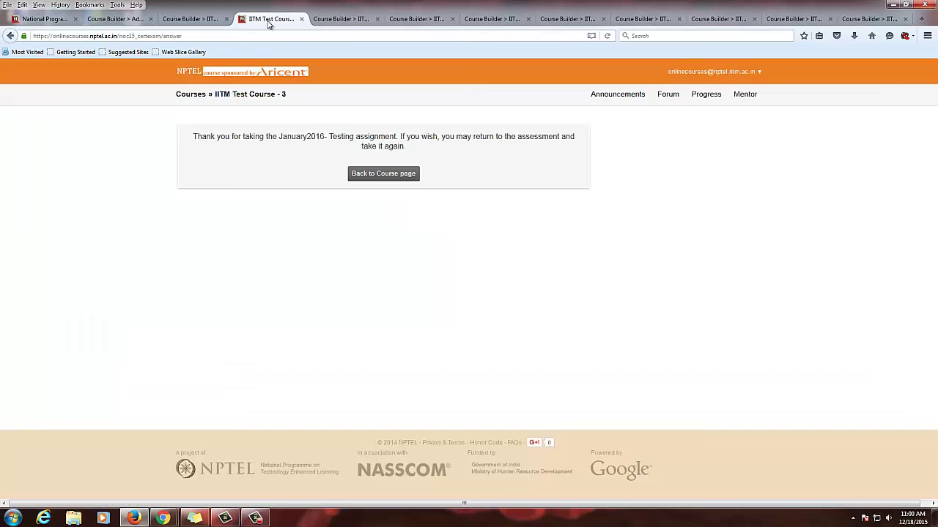
left_click(705, 100)
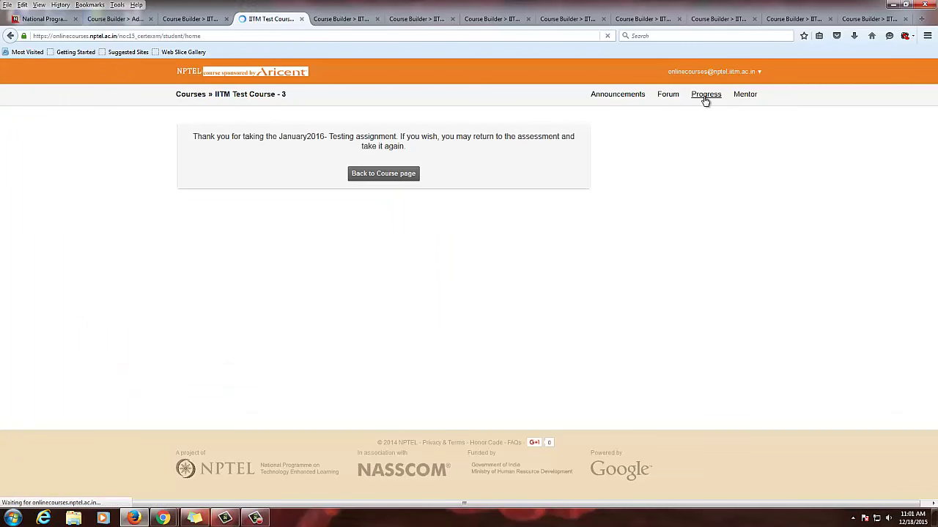
scroll(436, 322, "down", 5)
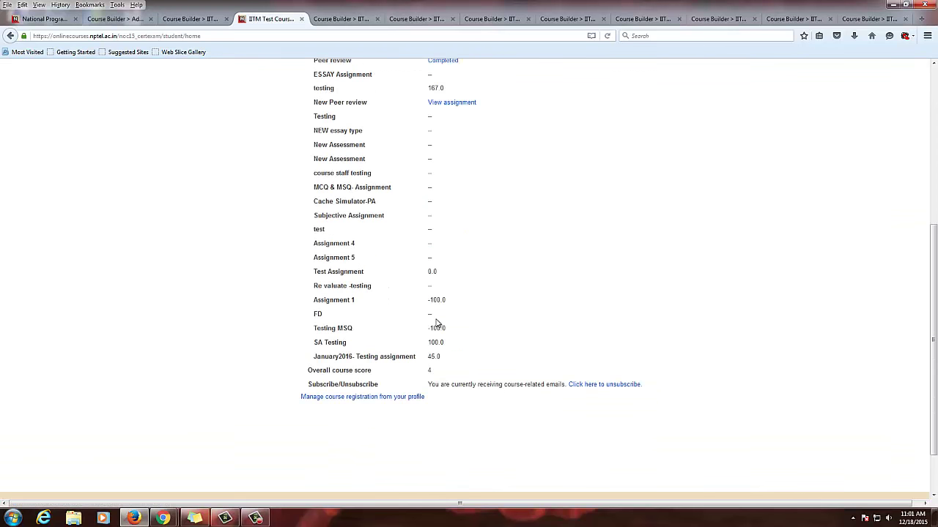
left_click_drag(314, 357, 454, 366)
left_click(431, 357)
Step: Switch to Calculator and compute 5 / 11 * 100 to verify the assignment's percentage score
left_click(13, 519)
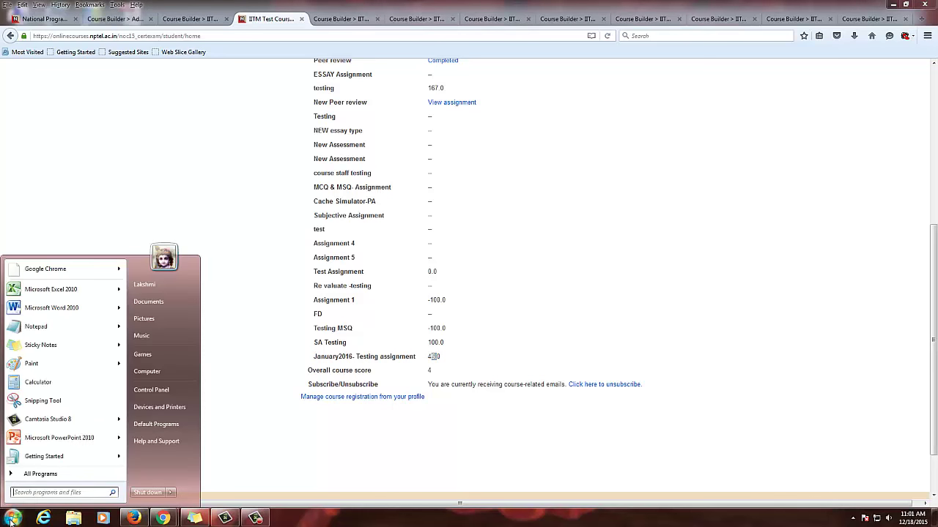
left_click(37, 382)
left_click(726, 311)
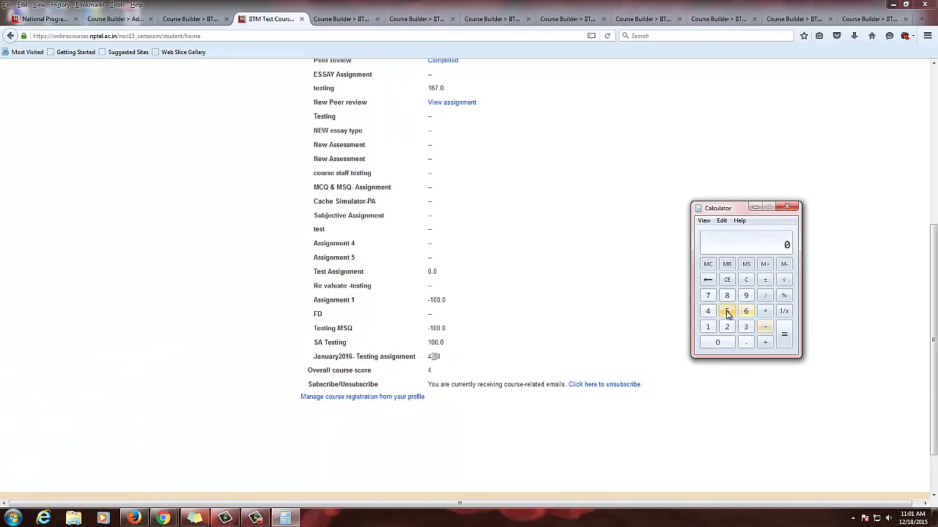
left_click(765, 295)
left_click(708, 327)
left_click(707, 327)
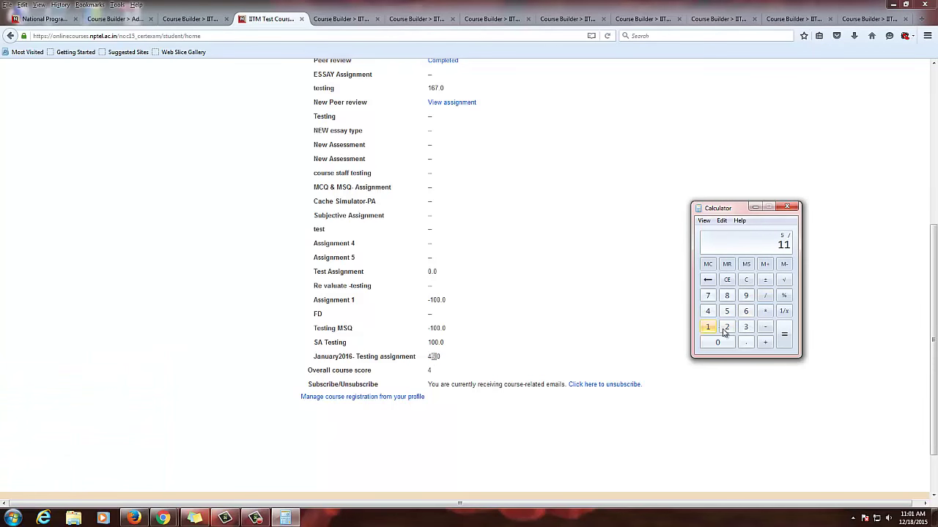
left_click(783, 334)
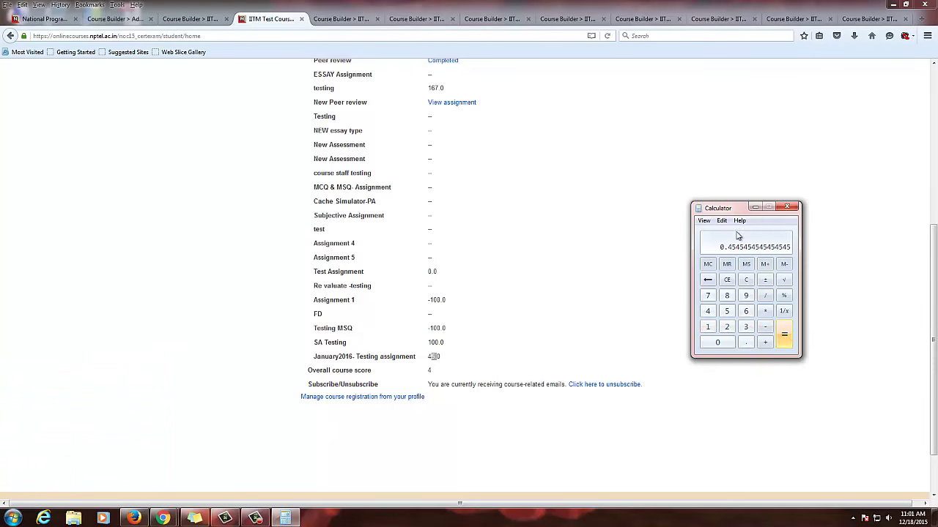
left_click(765, 312)
left_click(708, 327)
left_click(716, 343)
left_click(716, 343)
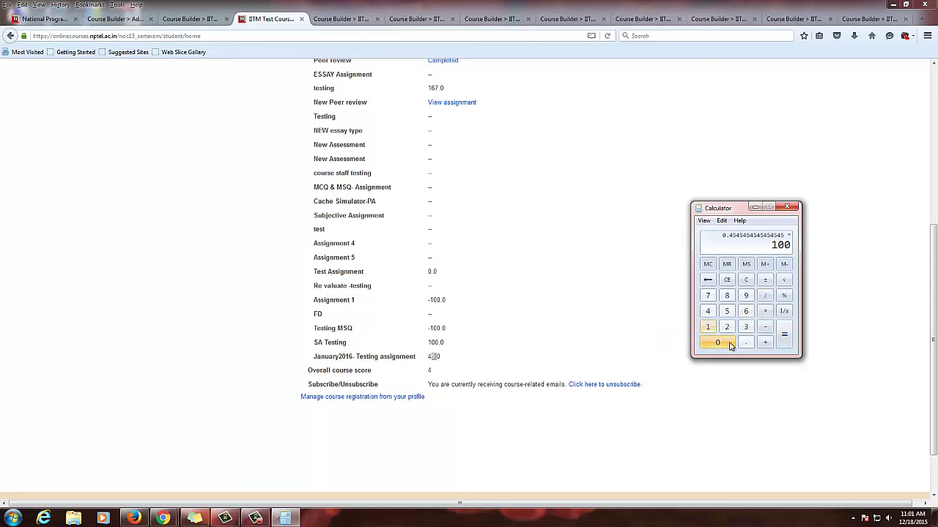
left_click(784, 334)
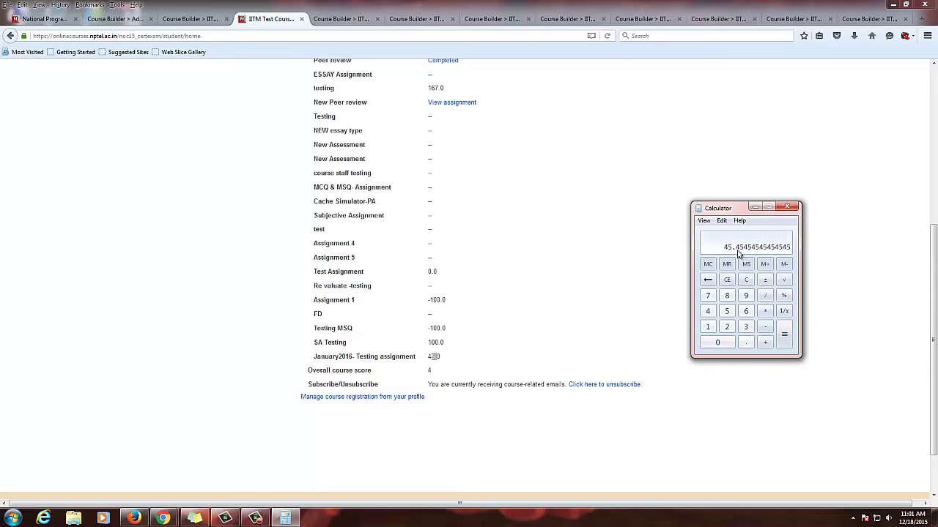
Step: Compare the calculated percentage with the January2016 assignment's score on the Progress page by highlighting that score
left_click_drag(428, 357, 440, 355)
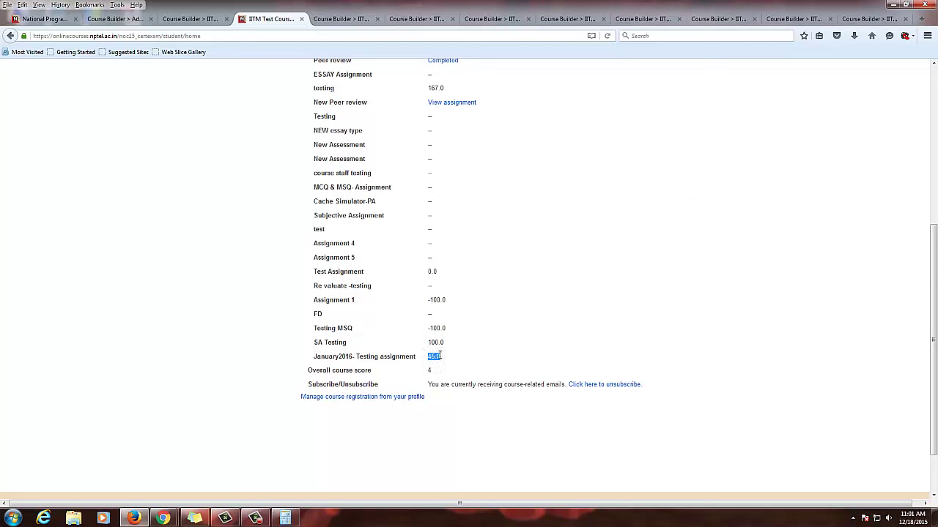
left_click(527, 358)
scroll(585, 376, "up", 4)
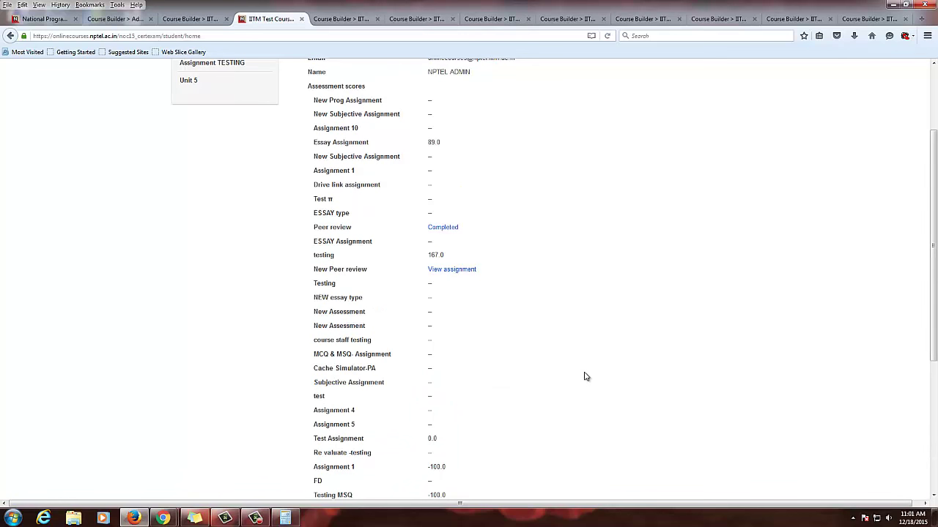
scroll(585, 377, "down", 3)
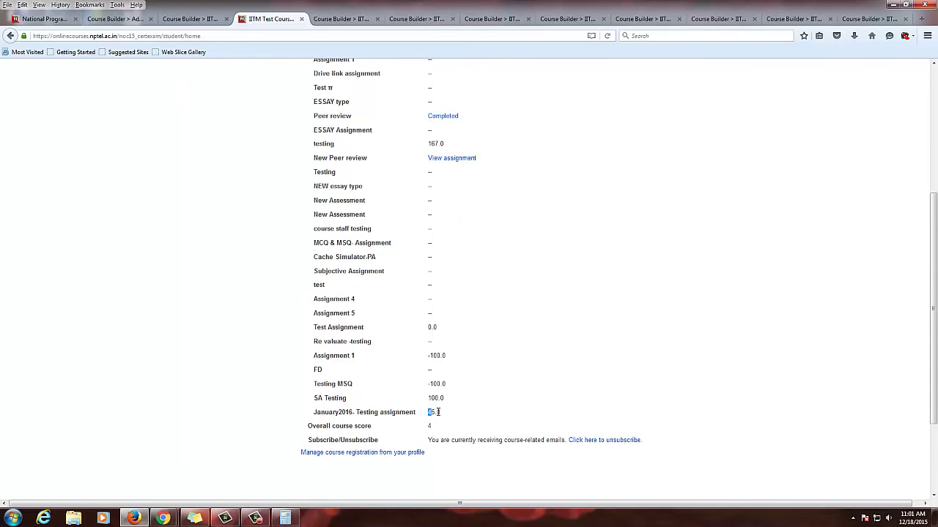
left_click_drag(429, 414, 444, 415)
left_click(469, 417)
Step: Return to the Edit Assessment page of the January2016 testing assignment
left_click(190, 19)
left_click(265, 20)
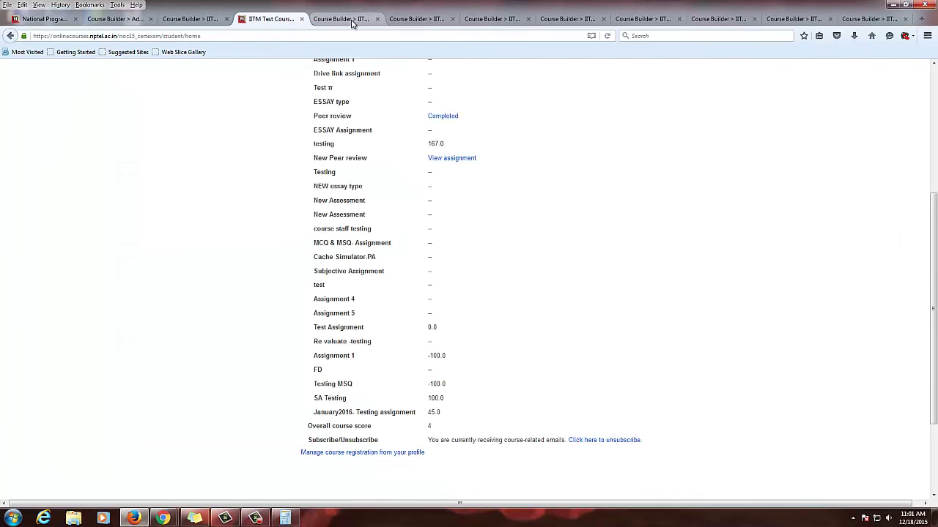
left_click(344, 20)
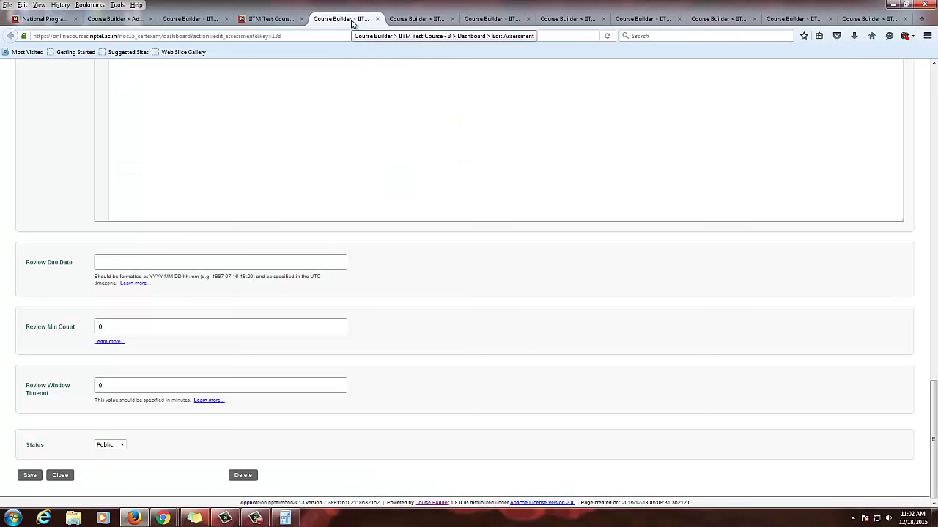